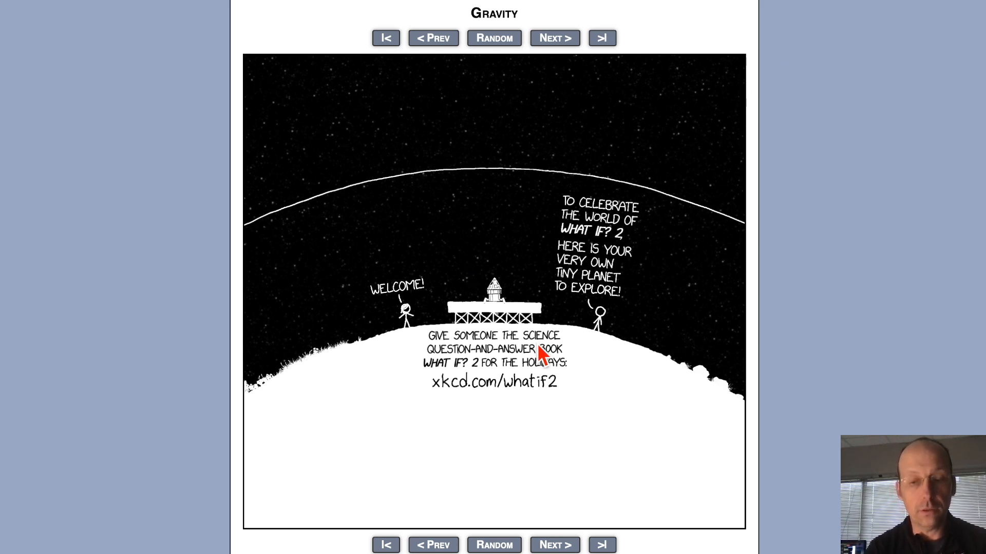
Step: Explore the Gravity comic by flying the rocket up off its launch platform and around the planet
{"action": "scroll", "coordinate": [494, 277], "scroll_direction": "up", "scroll_amount": 1}
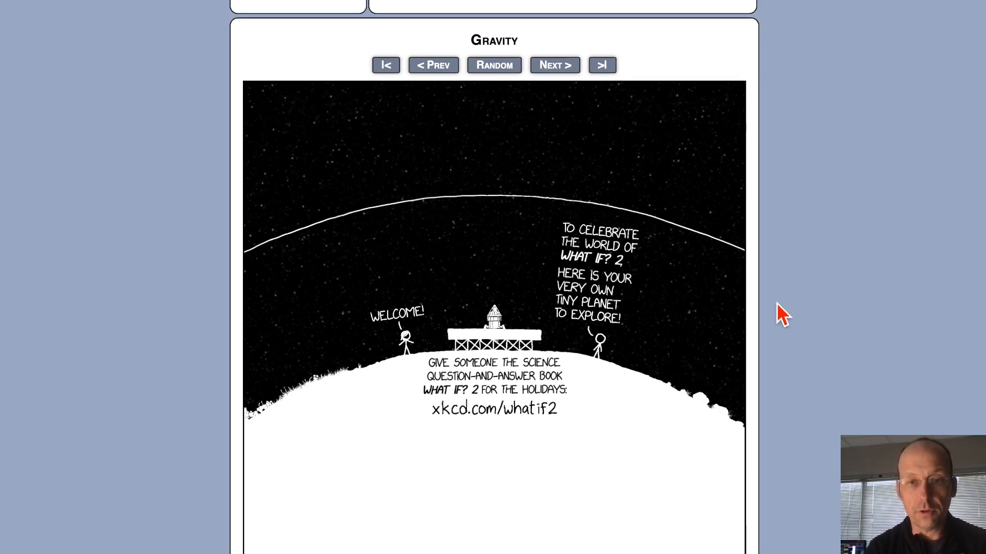
{"action": "scroll", "coordinate": [777, 304], "scroll_direction": "down", "scroll_amount": 2}
{"action": "key", "text": "Up"}
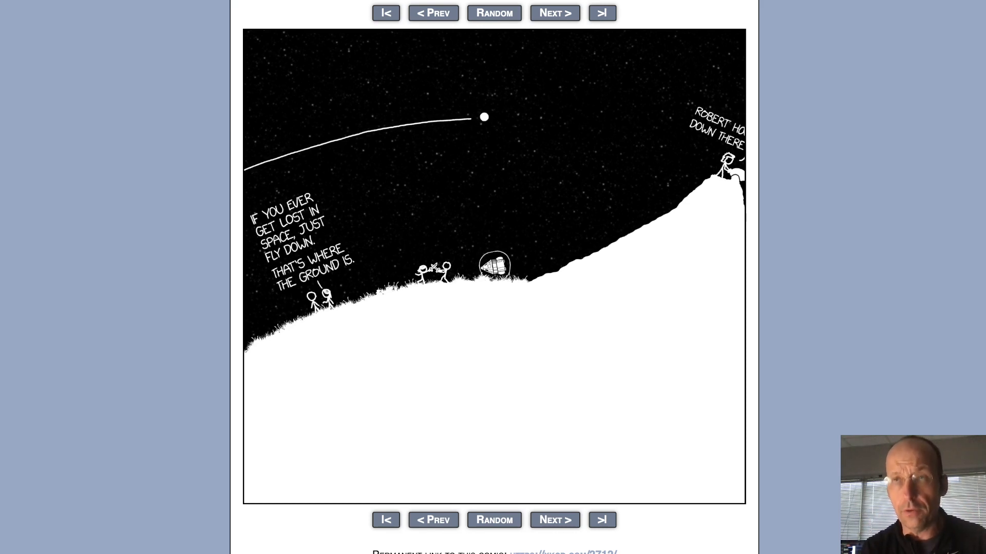
Step: Switch to Tracker and create a new Circle Fitter on the comic video
{"action": "key", "text": "super+Tab"}
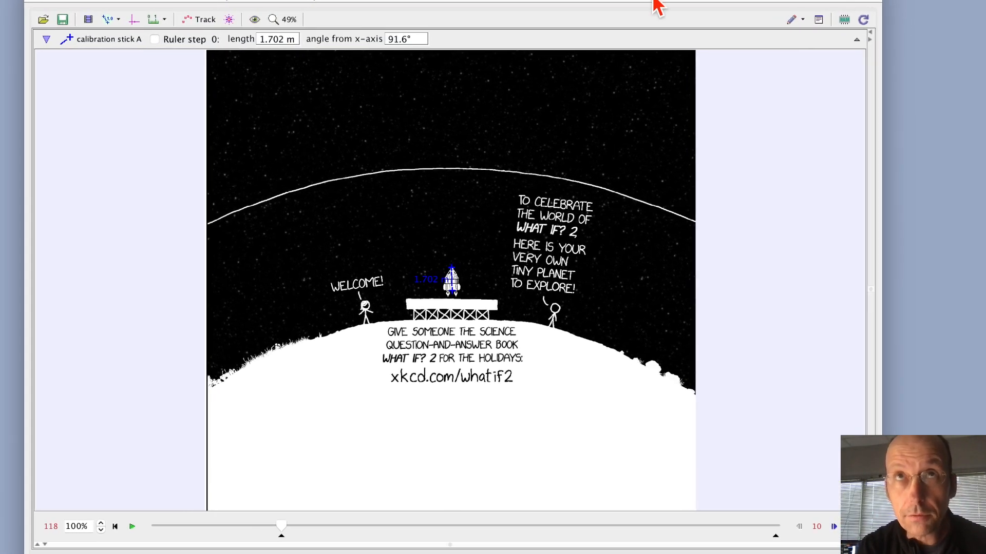
{"action": "left_click_drag", "start_coordinate": [884, 0], "coordinate": [878, 0]}
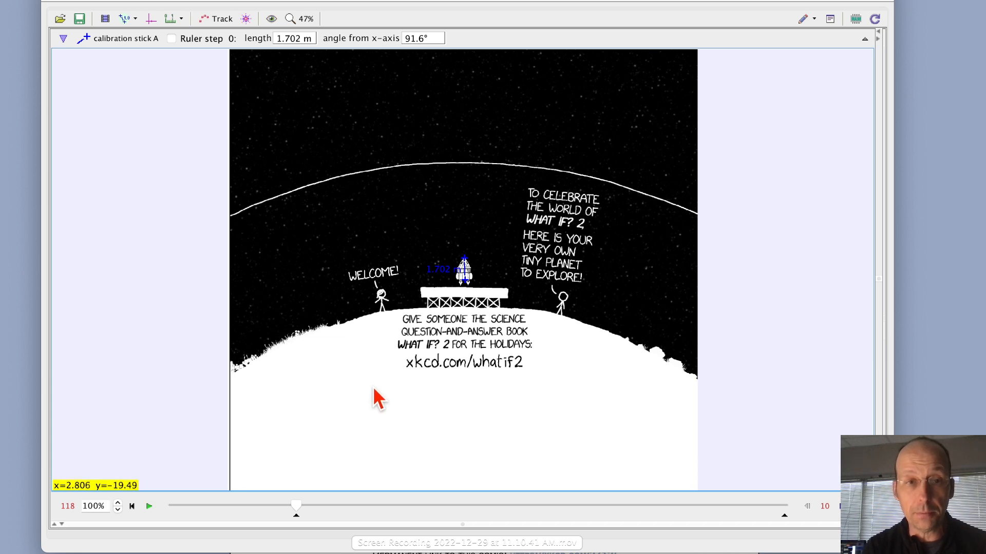
{"action": "left_click", "coordinate": [180, 20]}
{"action": "mouse_move", "coordinate": [185, 37]}
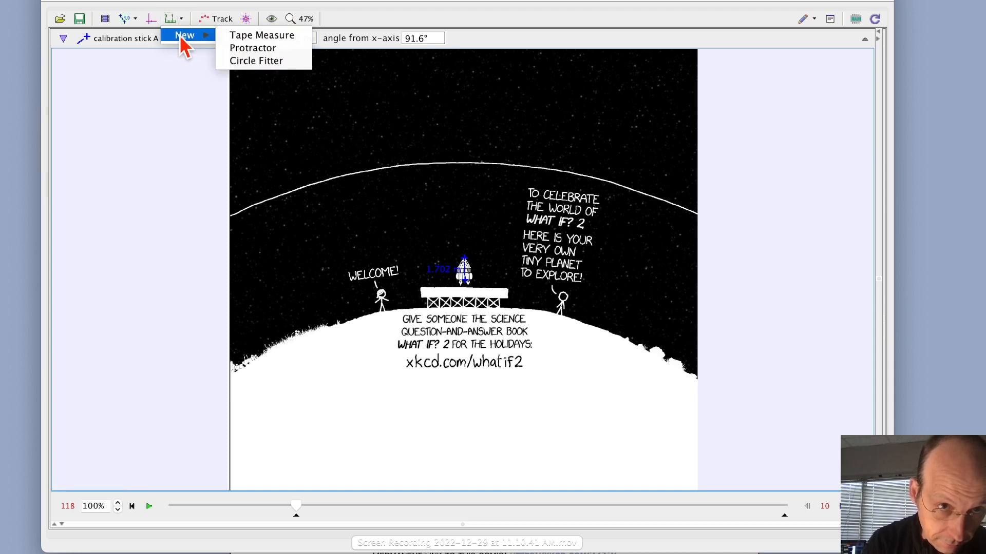
{"action": "left_click", "coordinate": [250, 61]}
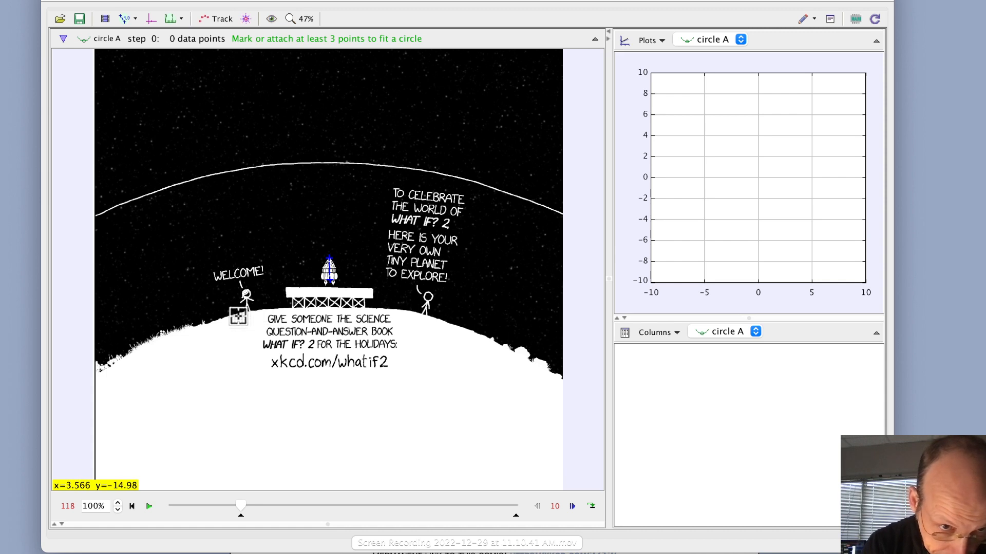
Step: Mark seven points along the planet's surface on both sides of the launch platform to fit the circle
{"action": "left_click", "coordinate": [237, 316], "text": "shift"}
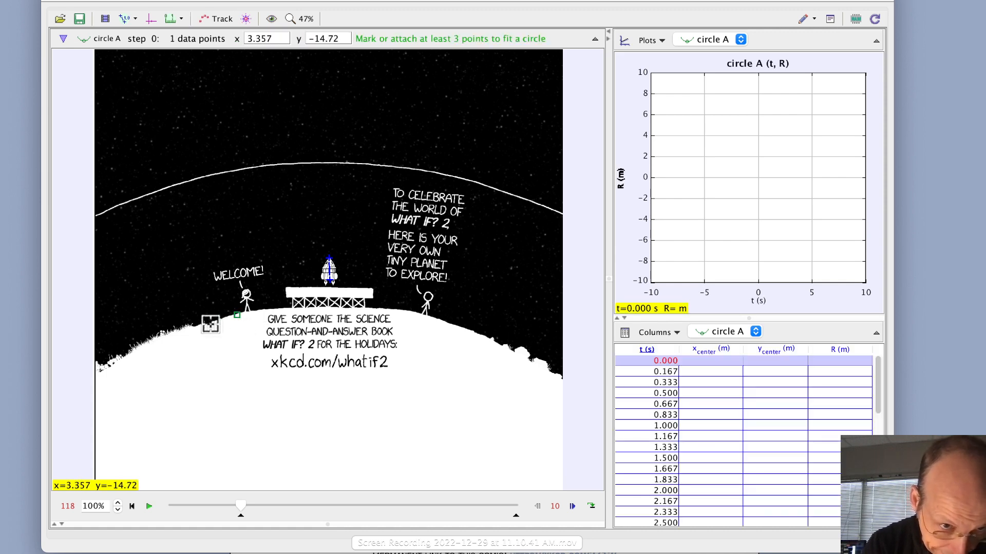
{"action": "left_click", "coordinate": [211, 324], "text": "shift"}
{"action": "left_click", "coordinate": [112, 369], "text": "shift"}
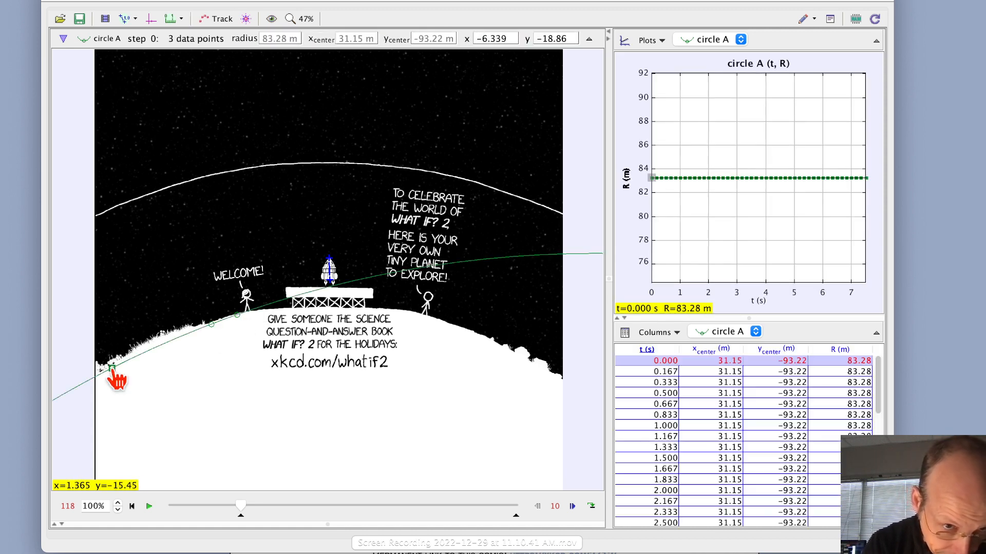
{"action": "left_click", "coordinate": [444, 324], "text": "shift"}
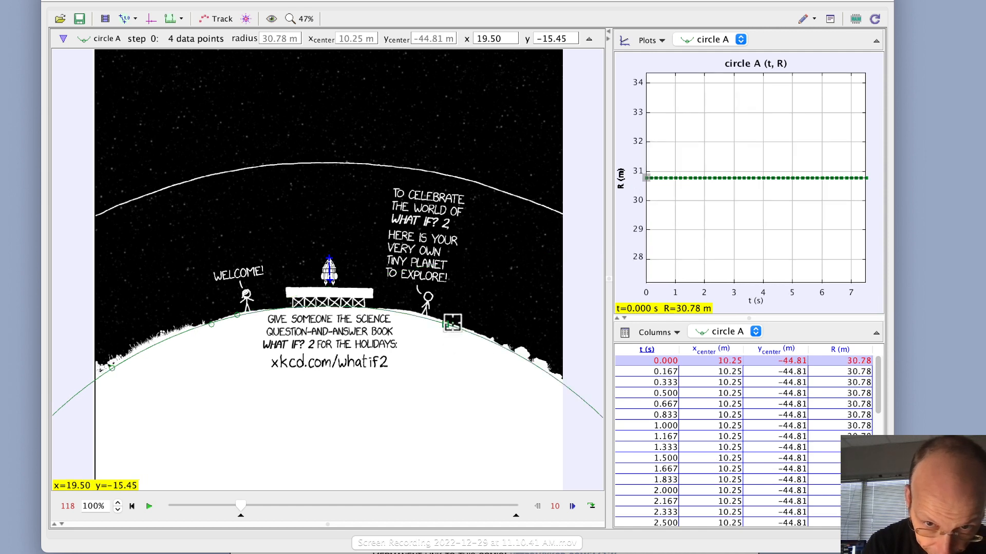
{"action": "left_click", "coordinate": [553, 372], "text": "shift"}
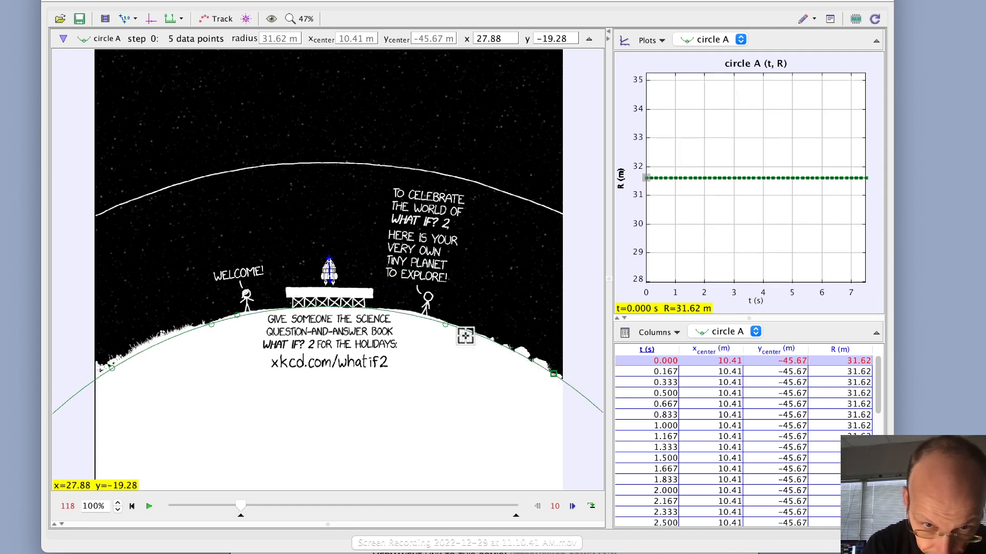
{"action": "left_click", "coordinate": [422, 318], "text": "shift"}
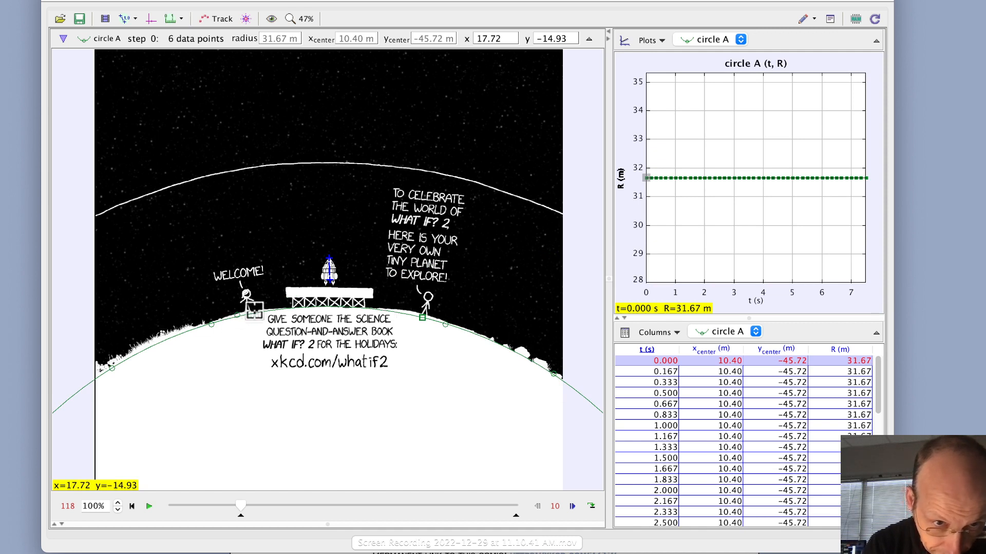
{"action": "left_click", "coordinate": [255, 313], "text": "shift"}
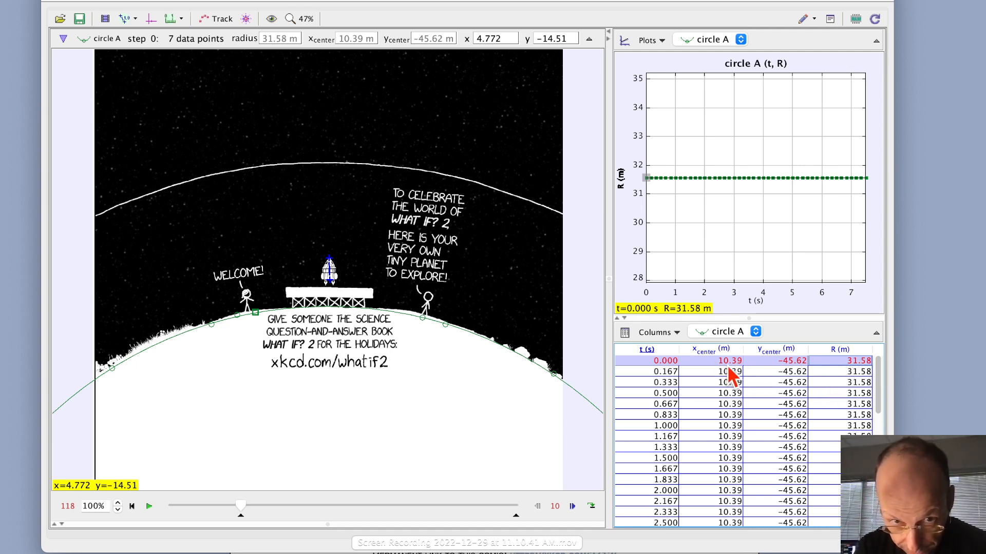
Step: Show the coordinate axes and turn off the coordinate system's Fixed Origin and Fixed Angle options
{"action": "left_click", "coordinate": [151, 19]}
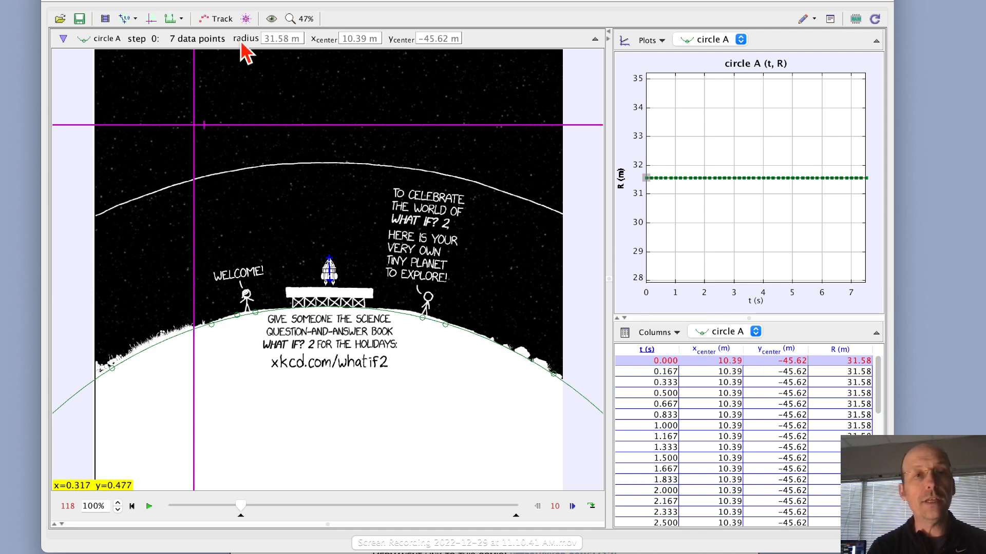
{"action": "left_click", "coordinate": [221, 3]}
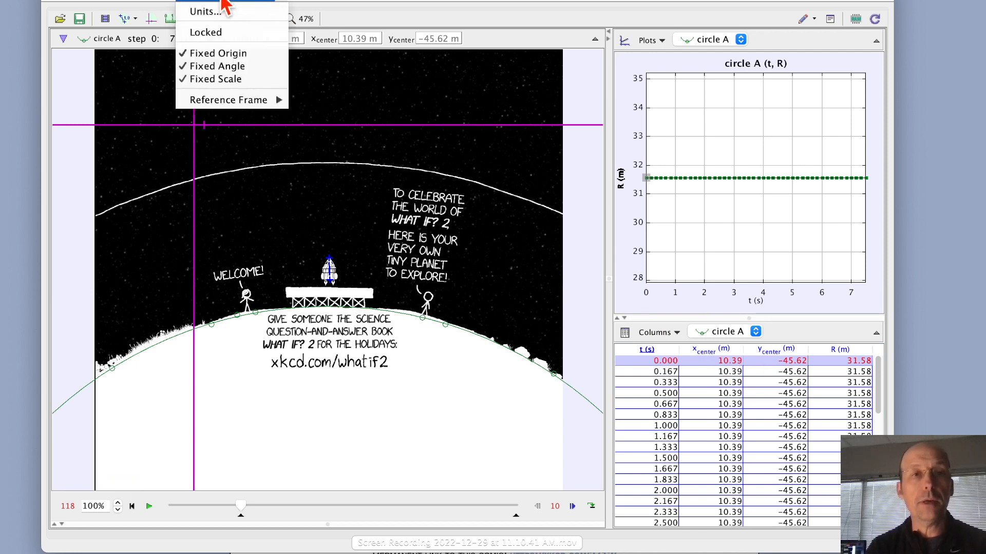
{"action": "left_click", "coordinate": [215, 53]}
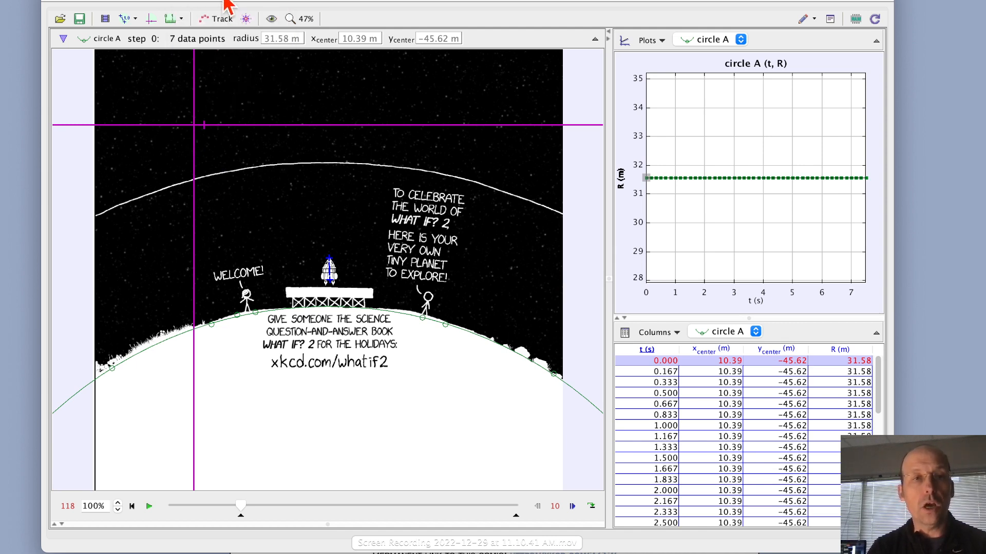
{"action": "left_click", "coordinate": [222, 3]}
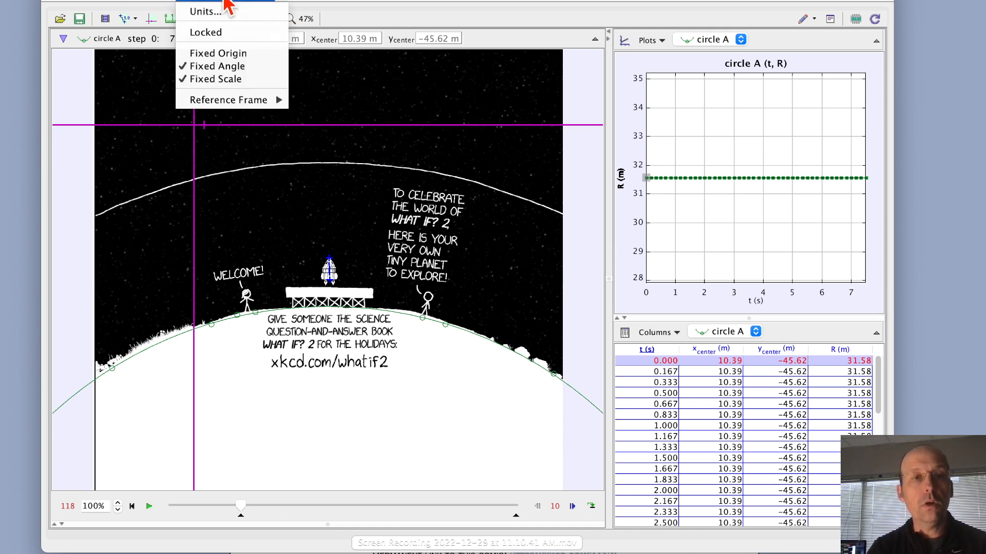
{"action": "left_click", "coordinate": [211, 66]}
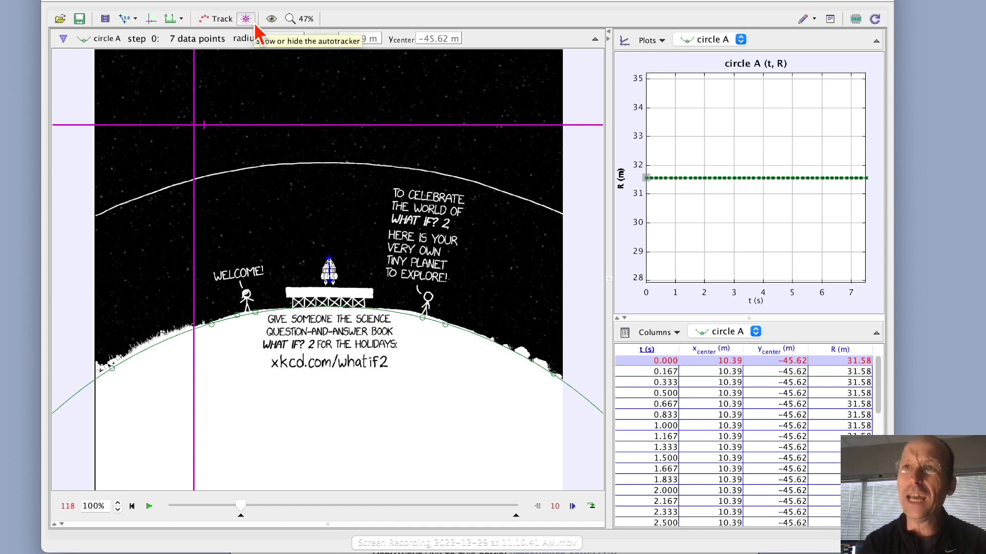
Step: Move the coordinate origin onto the centre of the fitted circle, at about pixel position x 752, y 2105
{"action": "left_click", "coordinate": [292, 20]}
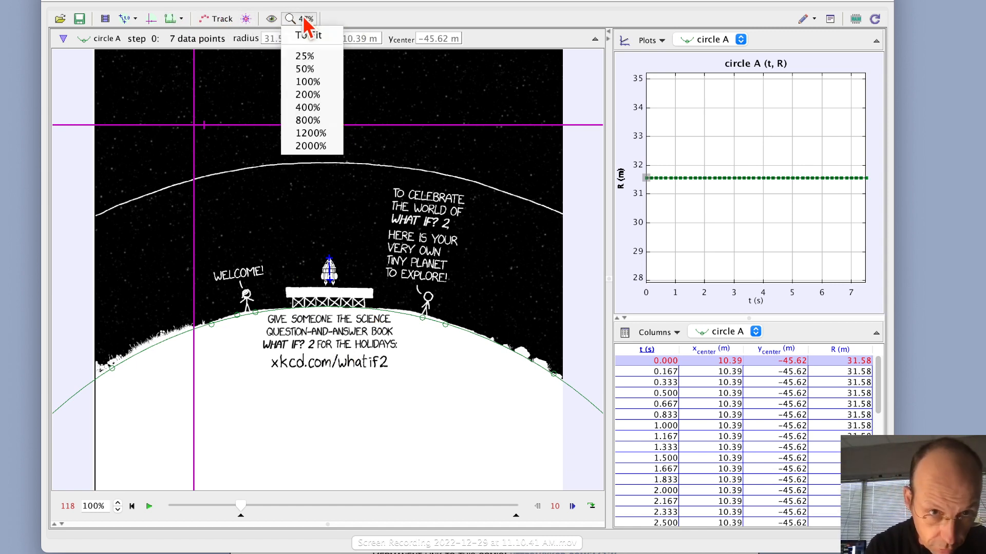
{"action": "left_click", "coordinate": [306, 57]}
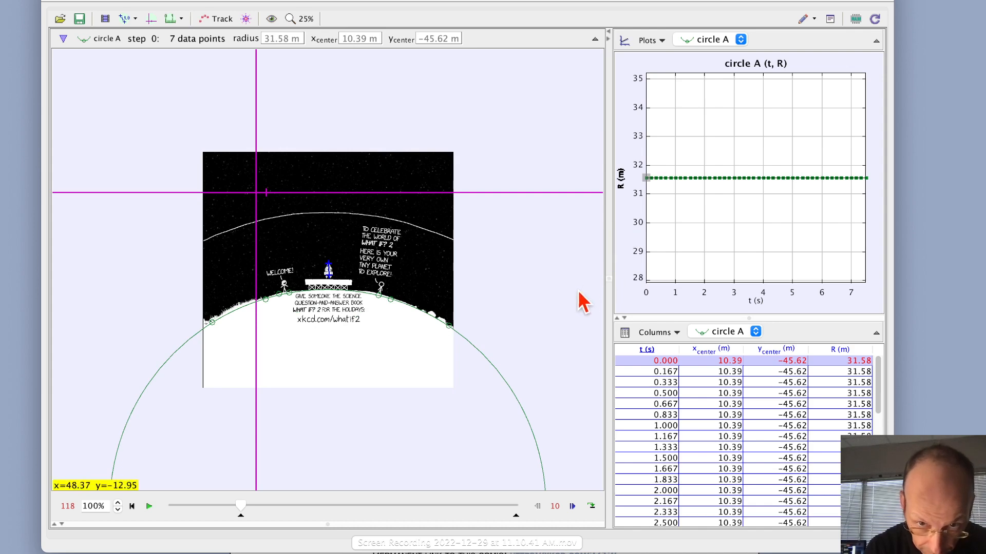
{"action": "left_click", "coordinate": [308, 19]}
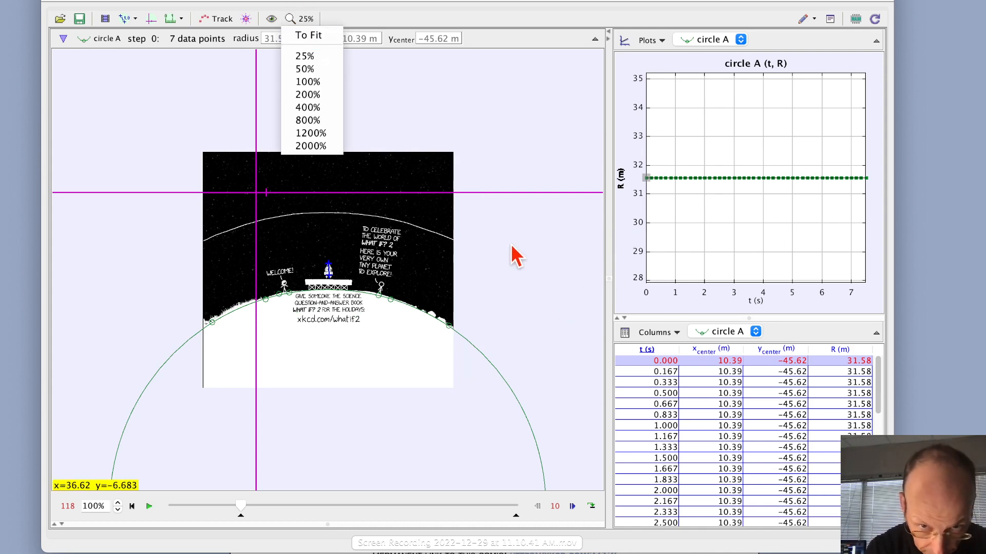
{"action": "scroll", "coordinate": [512, 243], "scroll_direction": "up", "scroll_amount": 20}
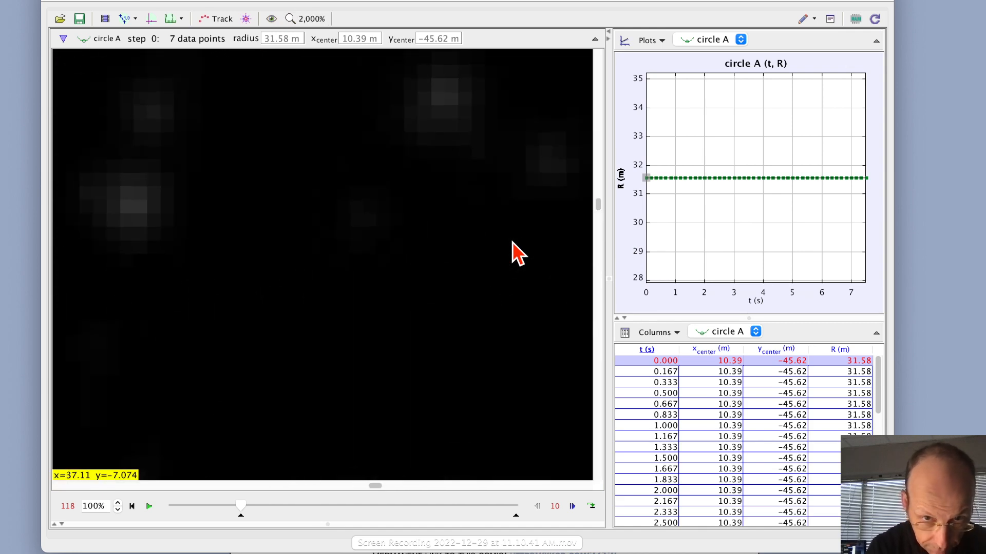
{"action": "left_click", "coordinate": [312, 20]}
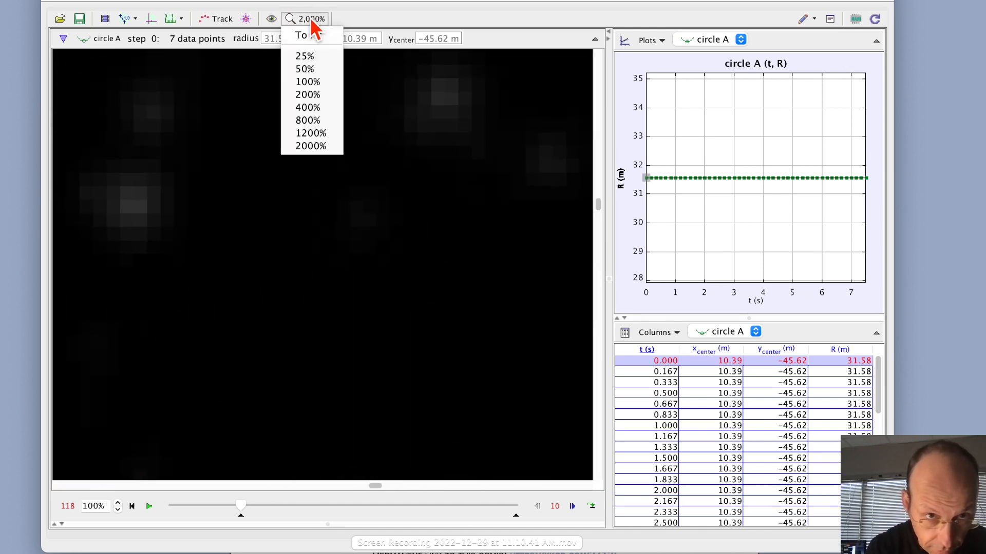
{"action": "left_click", "coordinate": [308, 56]}
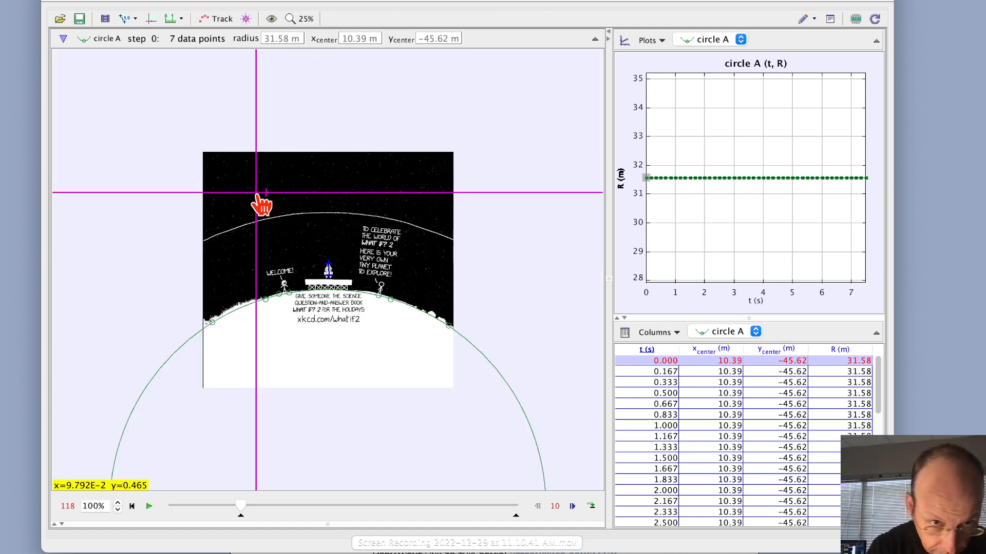
{"action": "left_click_drag", "start_coordinate": [259, 201], "coordinate": [341, 489]}
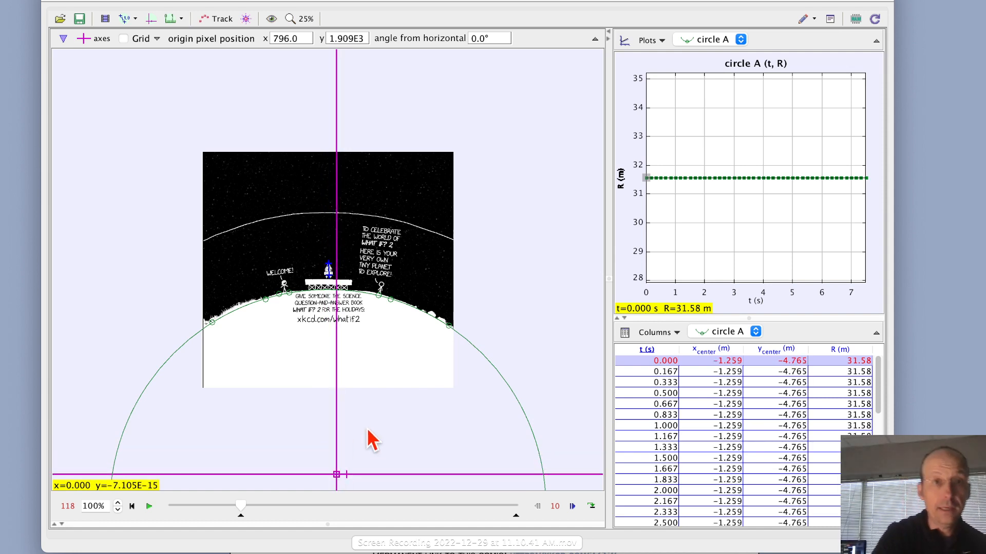
{"action": "left_click", "coordinate": [308, 19]}
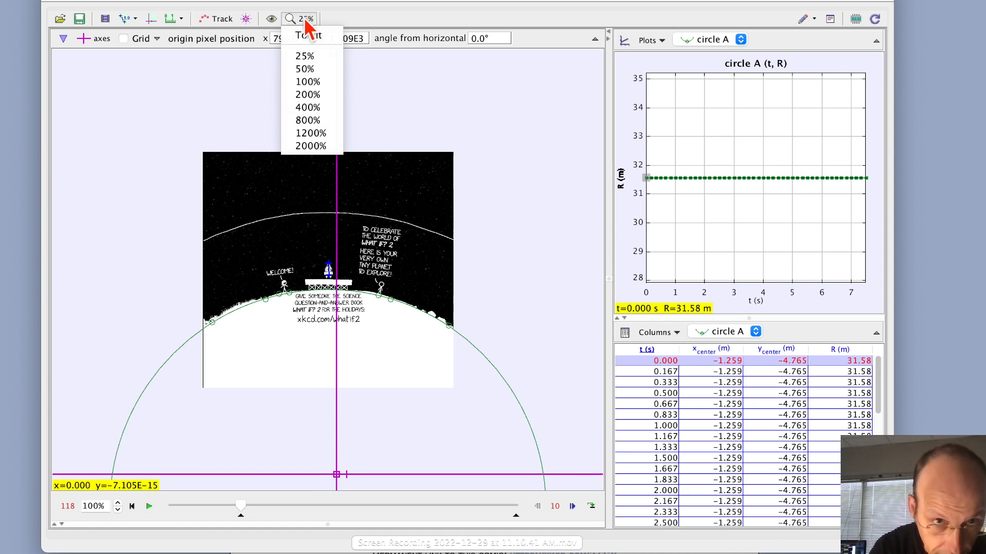
{"action": "left_click", "coordinate": [307, 27]}
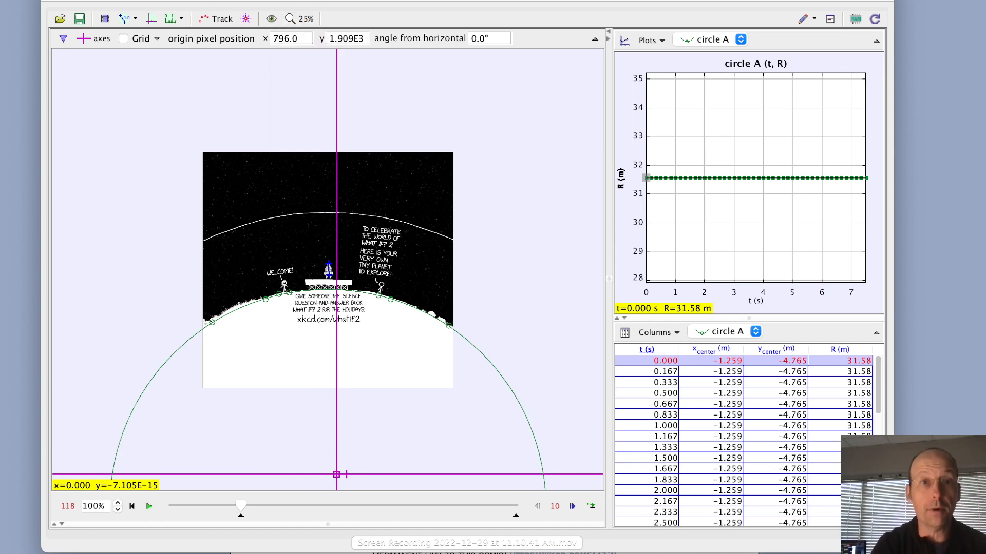
{"action": "left_click_drag", "start_coordinate": [308, 1], "coordinate": [308, 0]}
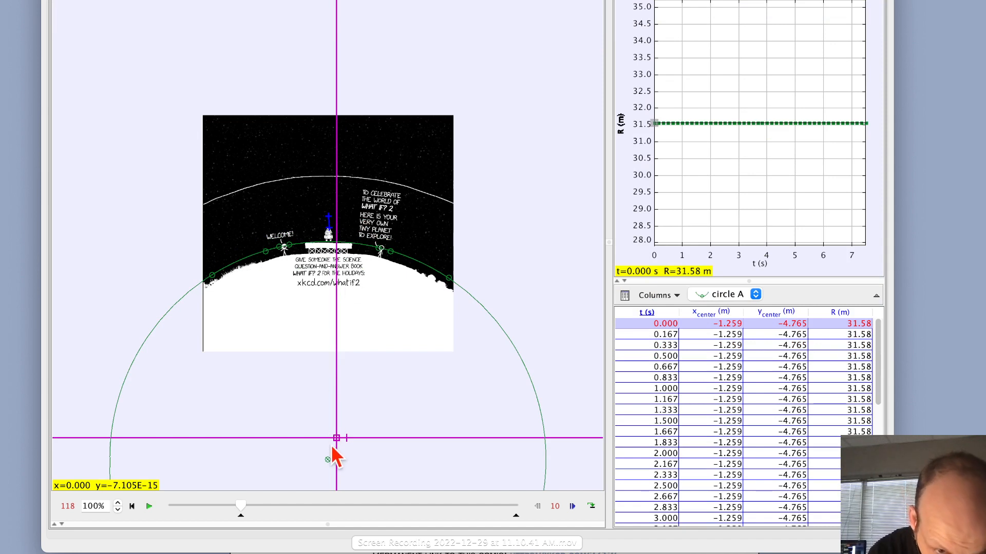
{"action": "left_click_drag", "start_coordinate": [342, 447], "coordinate": [334, 482]}
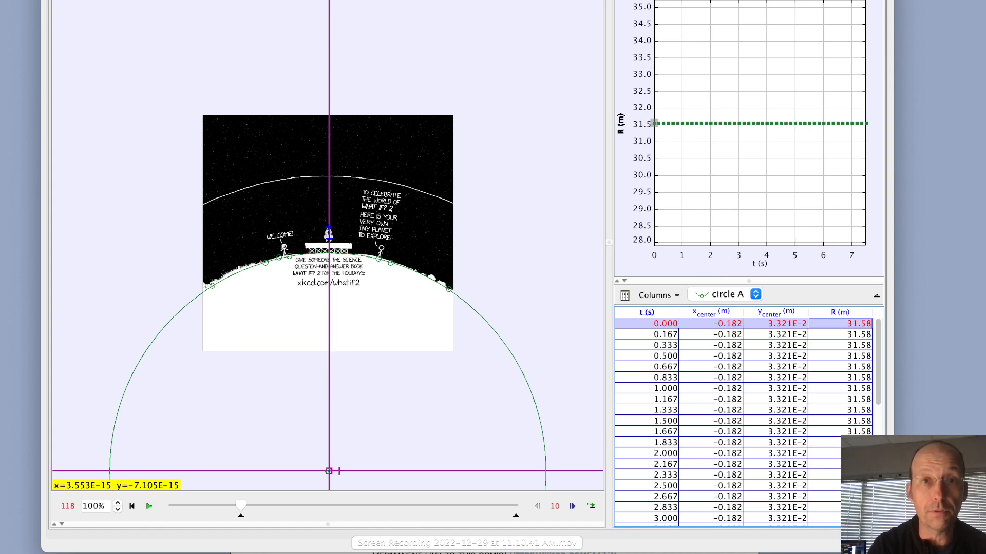
{"action": "left_click_drag", "start_coordinate": [719, 0], "coordinate": [719, 37]}
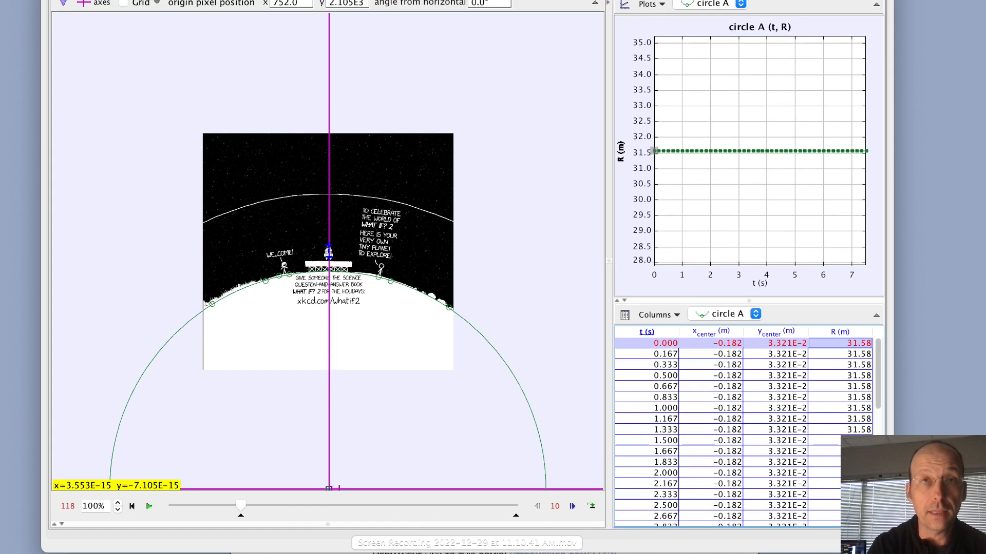
{"action": "left_click_drag", "start_coordinate": [43, 0], "coordinate": [43, 34]}
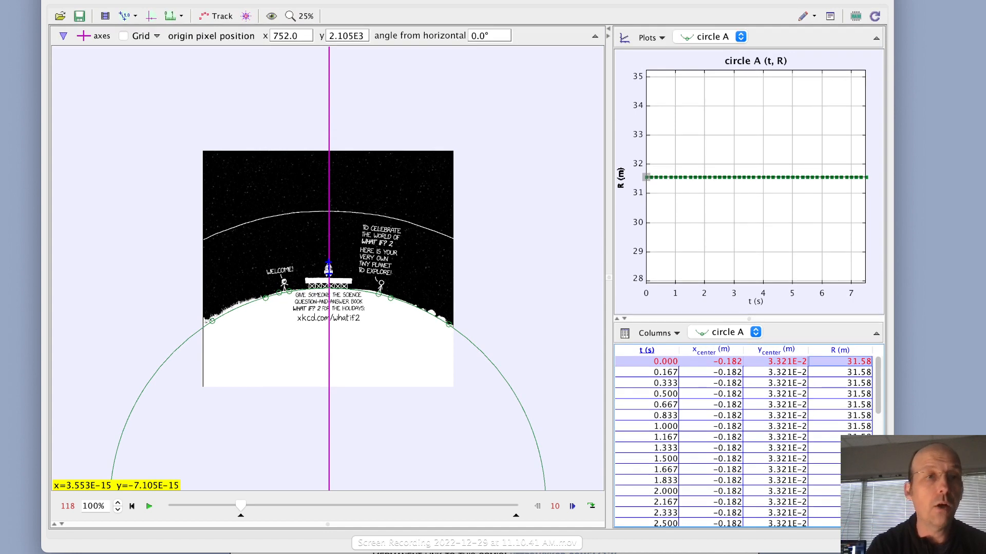
Step: Check the video clip's frame range, step size and frame-time settings
{"action": "left_click", "coordinate": [104, 17]}
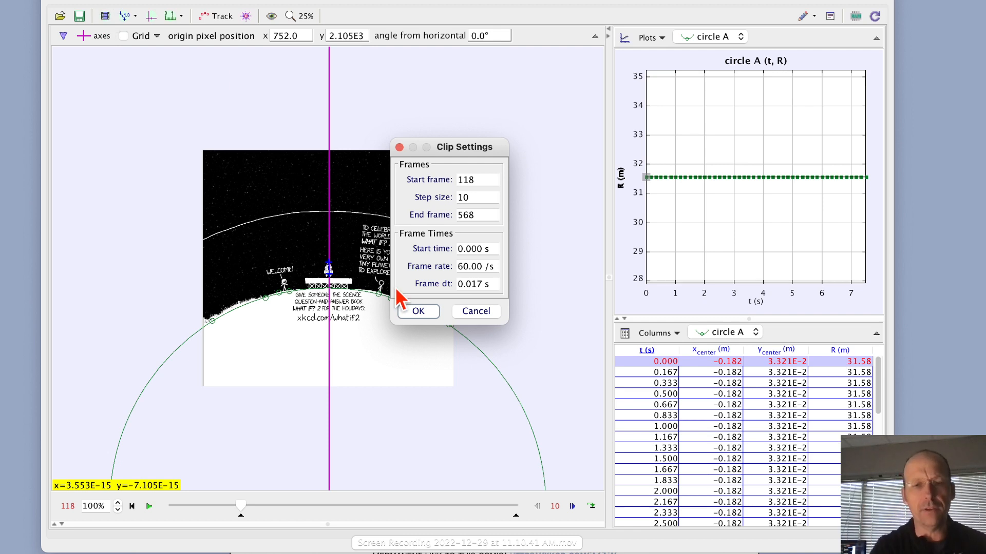
{"action": "left_click", "coordinate": [415, 313]}
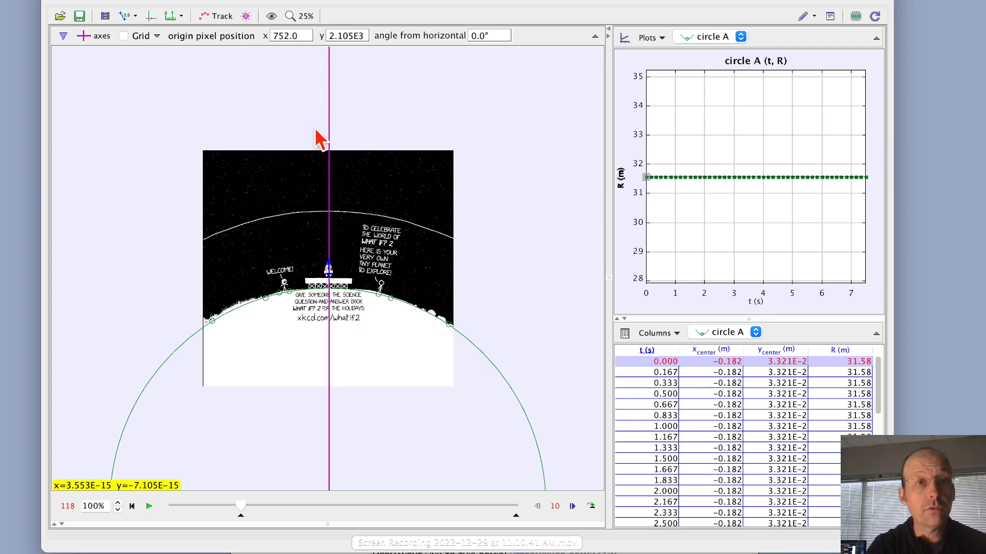
Step: Create calibration points, marking the launch platform's upper-right corner at about (3.38, 32.82) m and the rocks on the planet's right slope at about (15.81, 27.21) m
{"action": "left_click", "coordinate": [305, 16]}
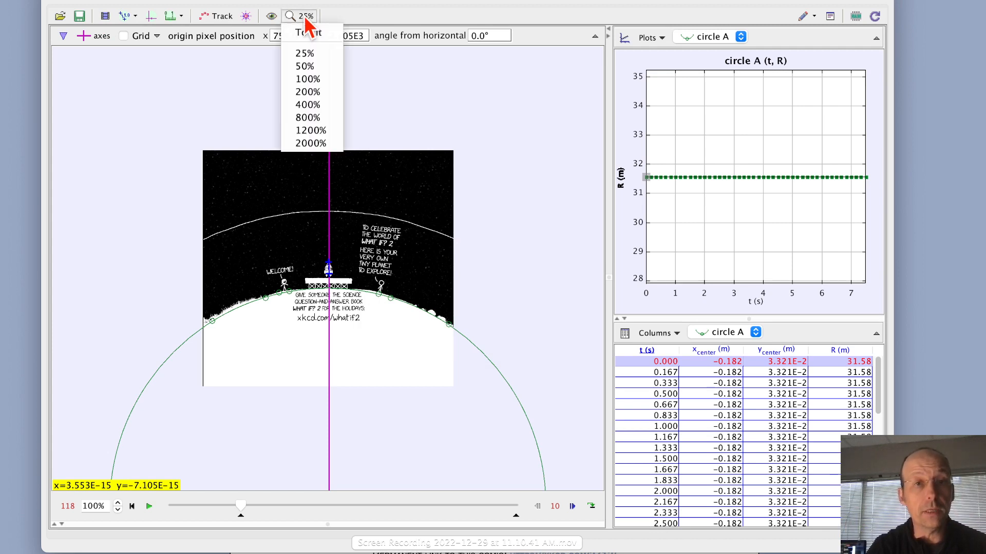
{"action": "left_click", "coordinate": [308, 79]}
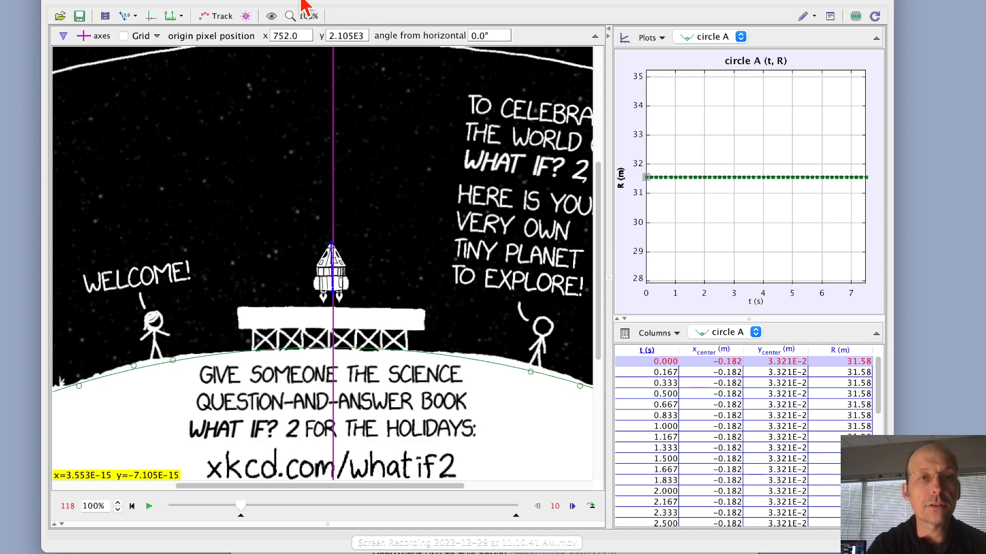
{"action": "left_click", "coordinate": [304, 16]}
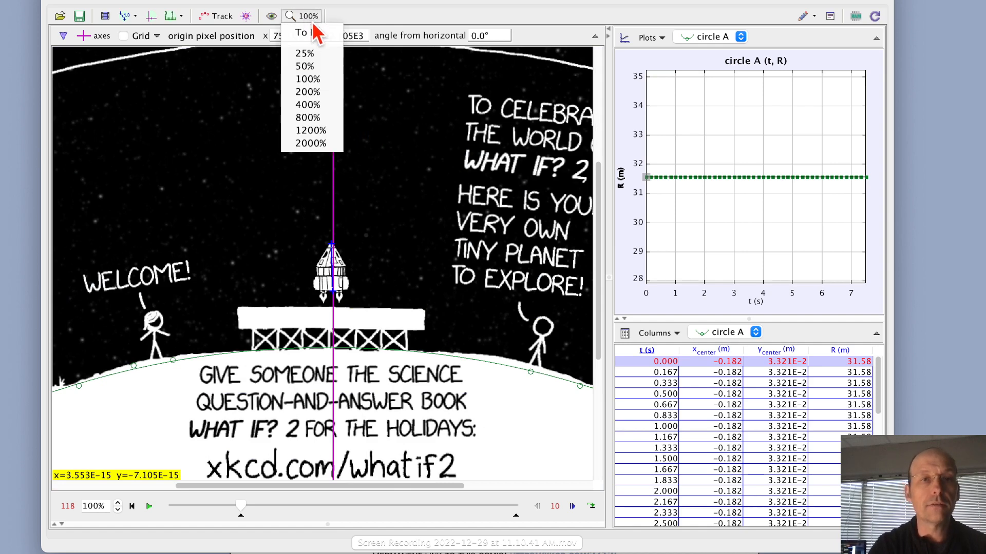
{"action": "left_click", "coordinate": [315, 30]}
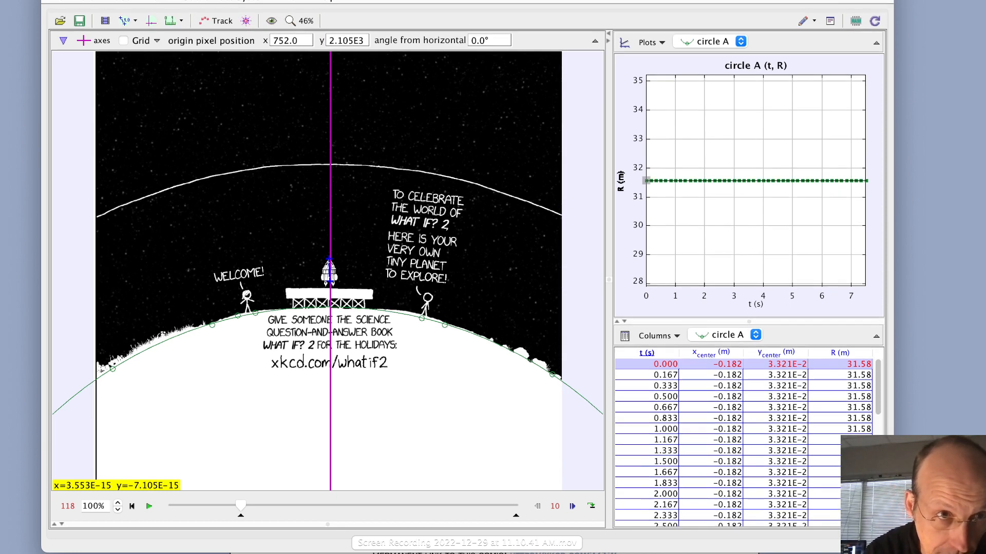
{"action": "mouse_move", "coordinate": [295, 2]}
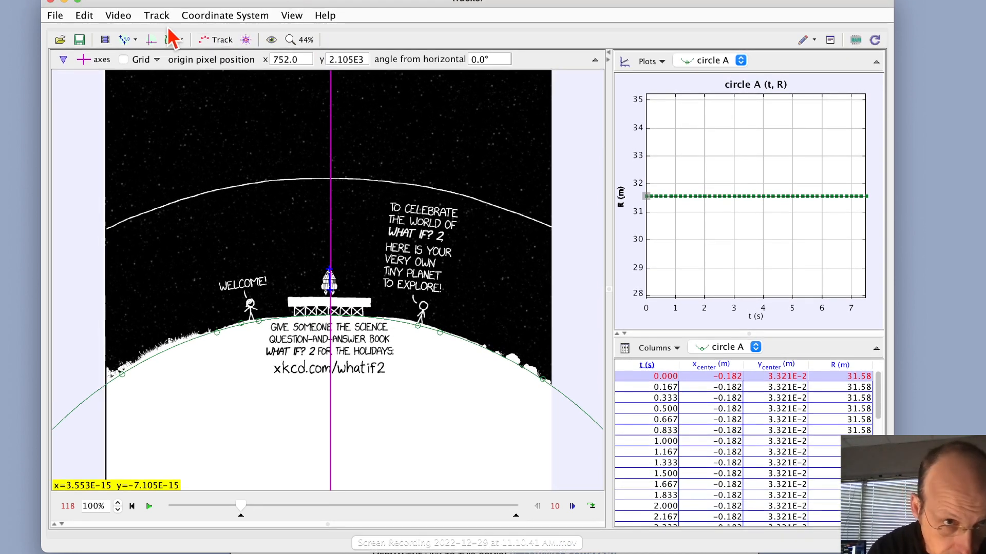
{"action": "left_click", "coordinate": [137, 41]}
{"action": "mouse_move", "coordinate": [138, 78]}
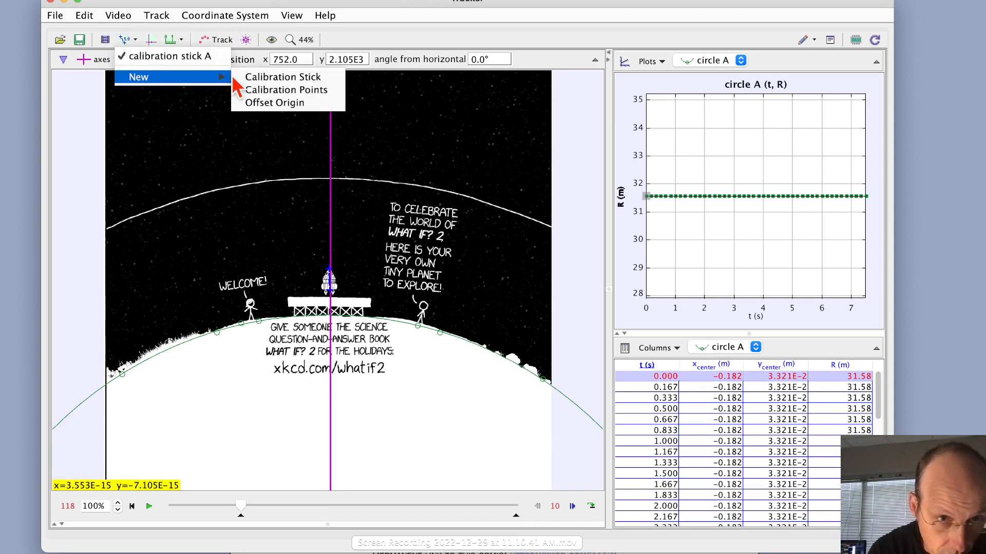
{"action": "left_click", "coordinate": [295, 91]}
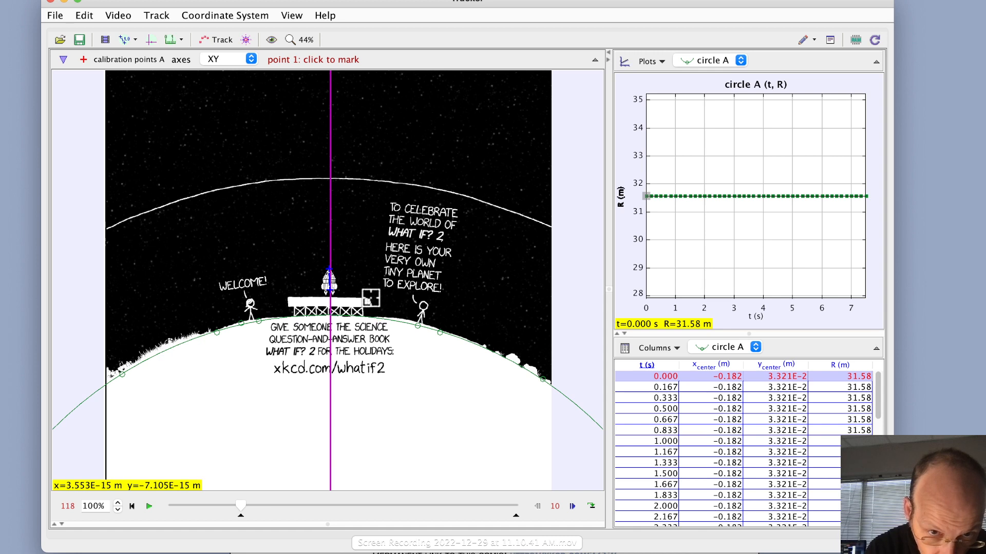
{"action": "left_click", "coordinate": [371, 299]}
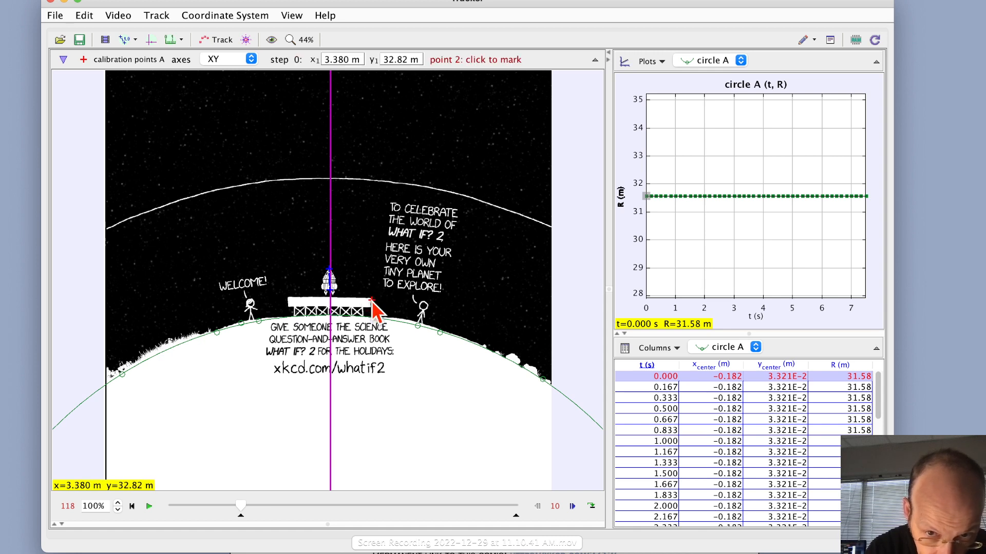
{"action": "left_click", "coordinate": [524, 368]}
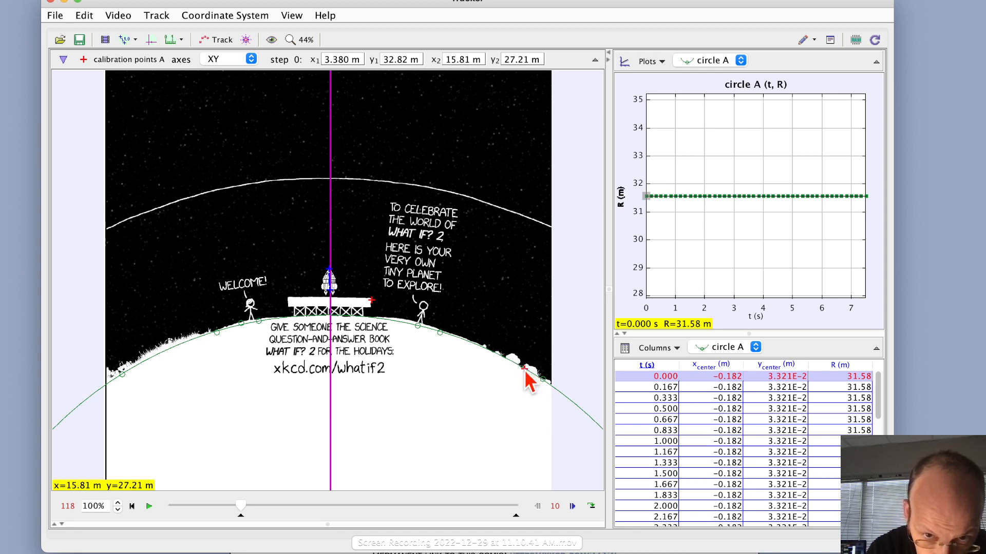
Step: Move both calibration points back onto the platform corner and the surface rocks in frames 128 and 138
{"action": "left_click", "coordinate": [571, 508]}
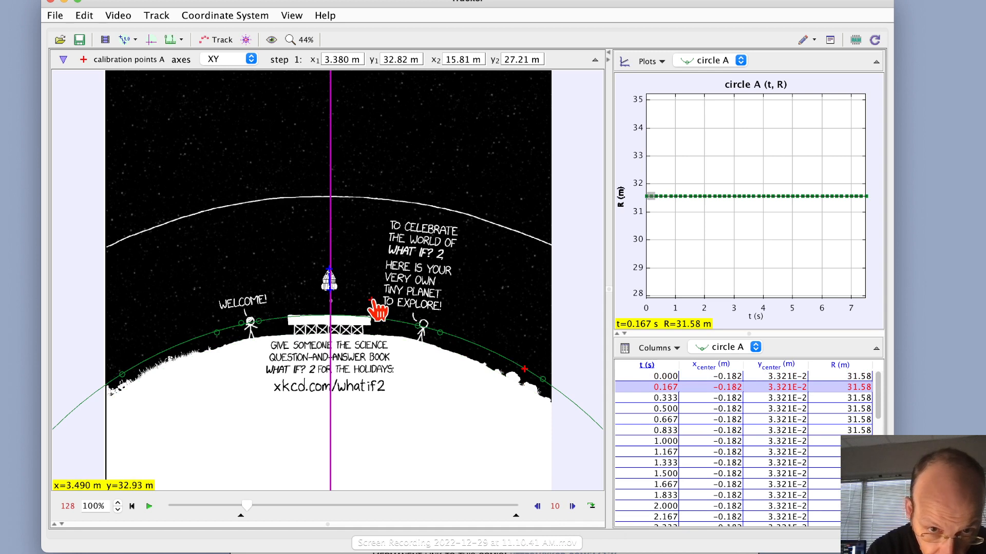
{"action": "left_click_drag", "start_coordinate": [371, 301], "coordinate": [371, 318]}
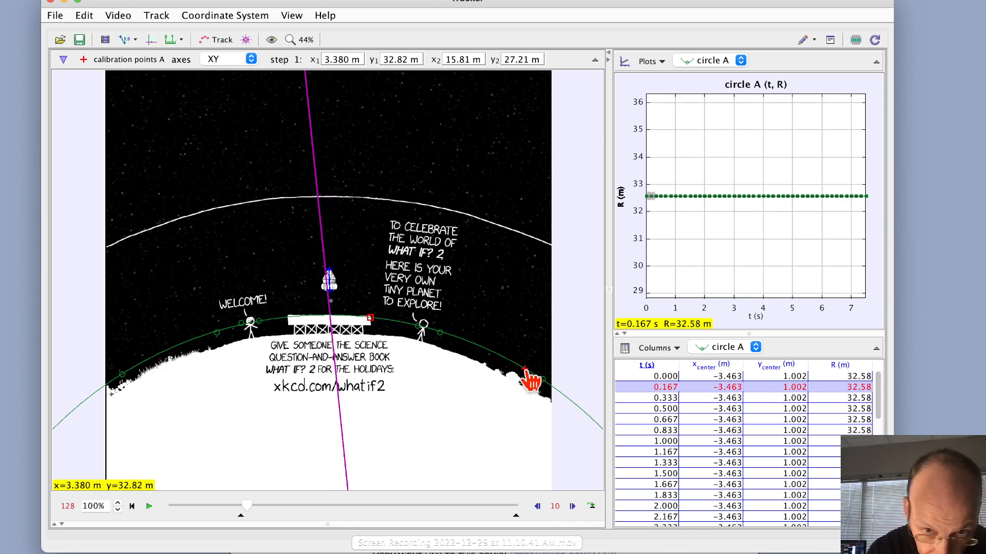
{"action": "left_click_drag", "start_coordinate": [525, 369], "coordinate": [523, 385]}
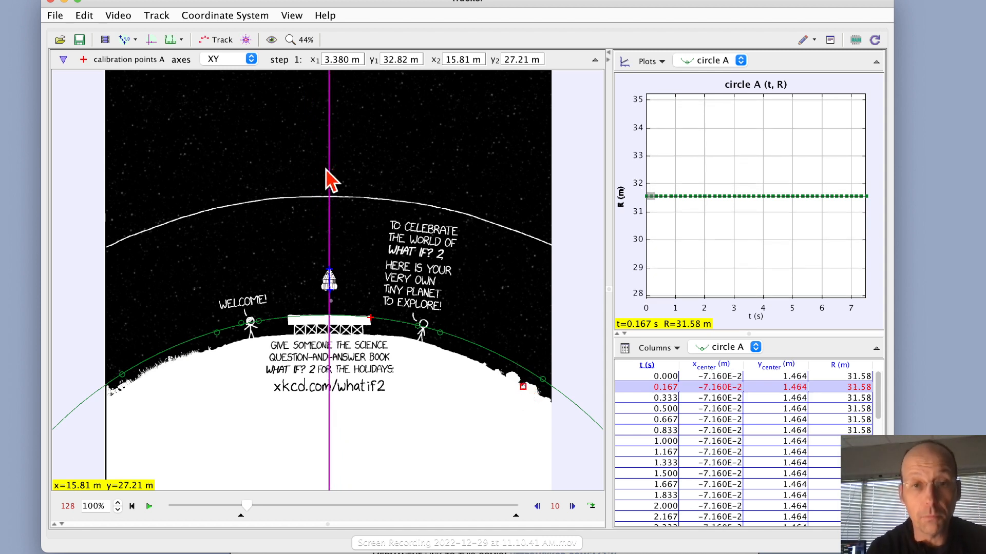
{"action": "left_click", "coordinate": [572, 506]}
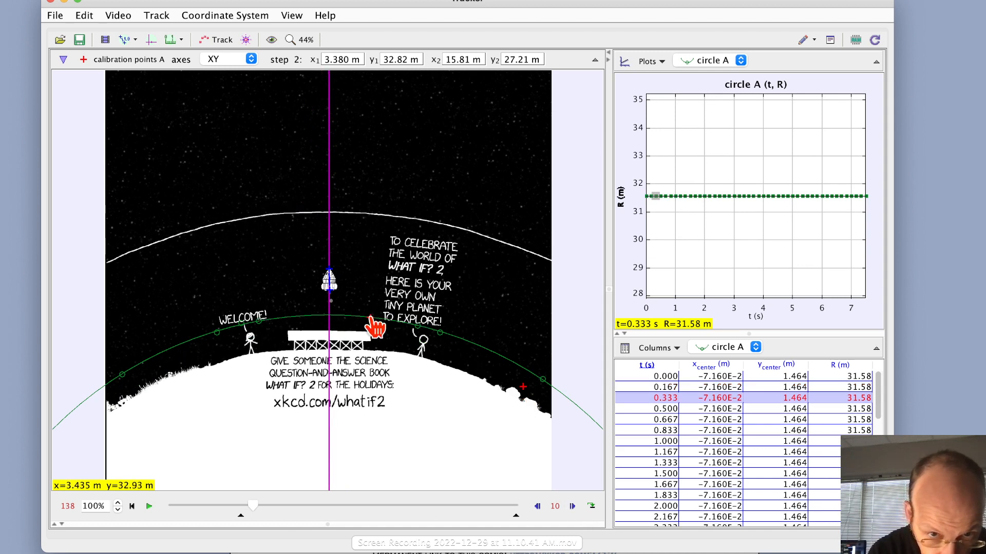
{"action": "left_click", "coordinate": [371, 318]}
{"action": "left_click_drag", "start_coordinate": [370, 317], "coordinate": [370, 332]}
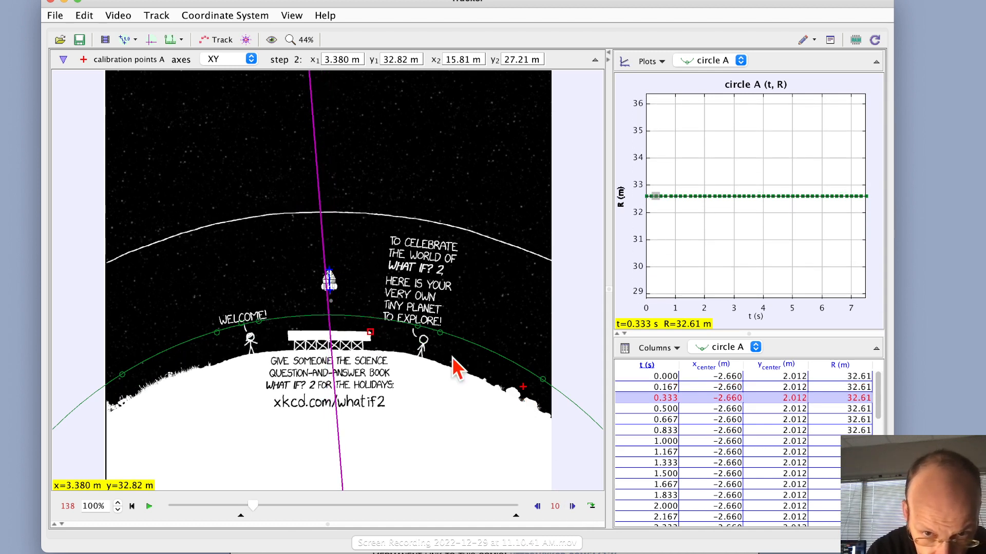
{"action": "left_click_drag", "start_coordinate": [523, 387], "coordinate": [523, 401]}
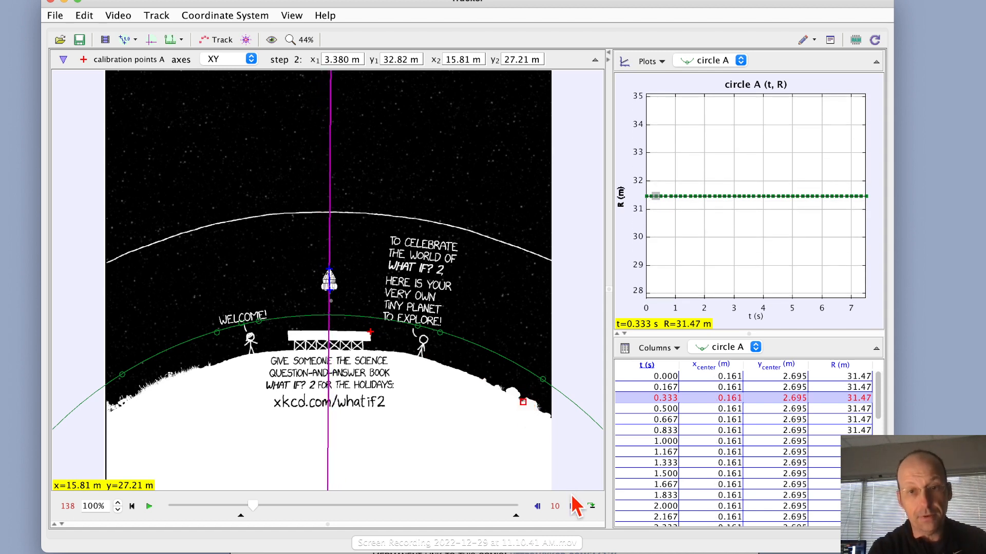
Step: Realign the two calibration points with the platform corner and the surface rocks in frames 148 and 158
{"action": "left_click", "coordinate": [571, 506]}
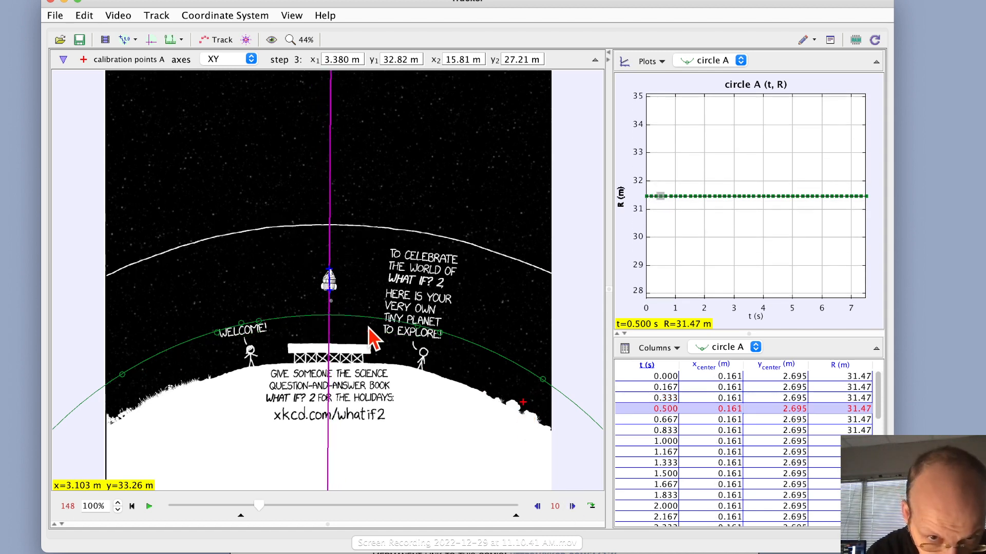
{"action": "left_click_drag", "start_coordinate": [370, 331], "coordinate": [370, 345]}
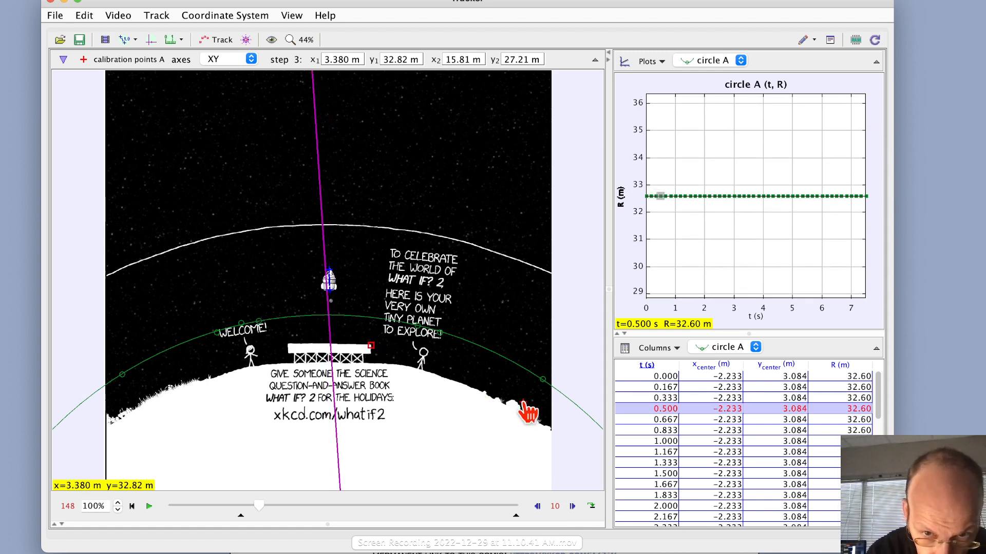
{"action": "left_click_drag", "start_coordinate": [522, 402], "coordinate": [524, 414]}
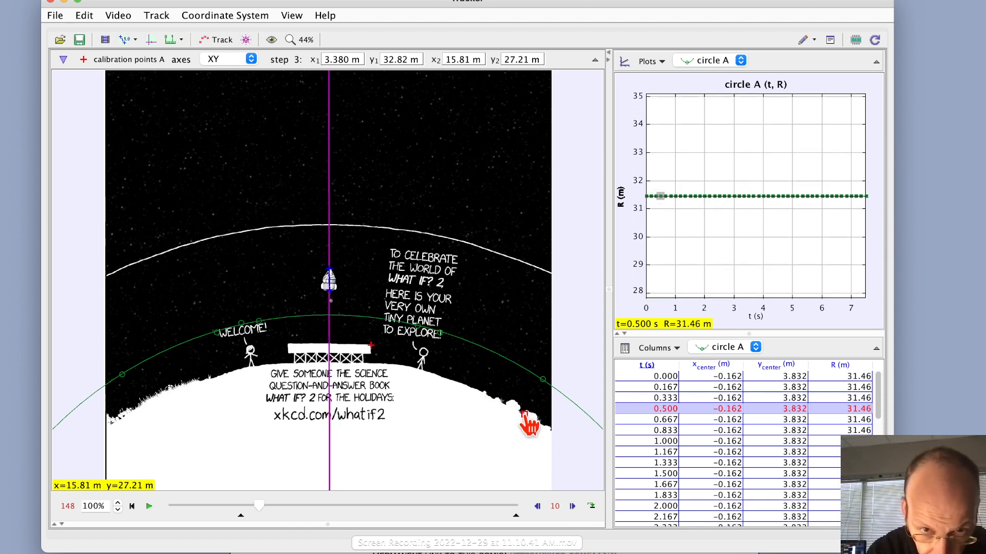
{"action": "left_click", "coordinate": [572, 507]}
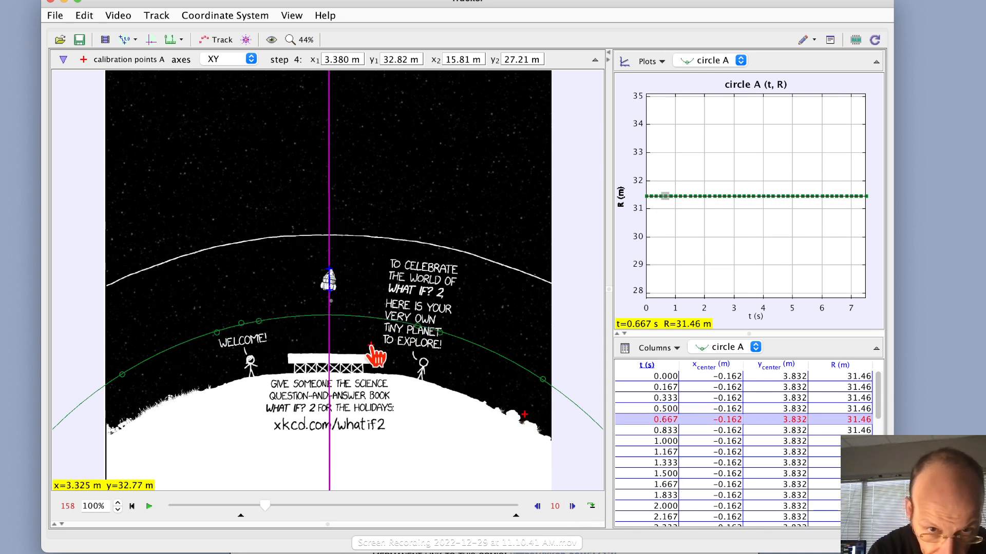
{"action": "left_click", "coordinate": [372, 347]}
{"action": "left_click_drag", "start_coordinate": [372, 348], "coordinate": [373, 355]}
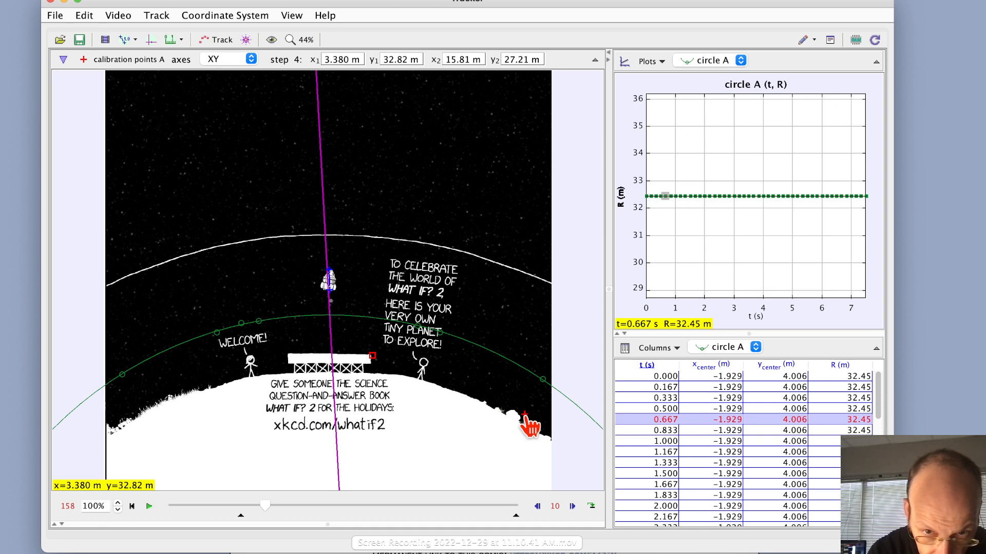
{"action": "left_click_drag", "start_coordinate": [524, 415], "coordinate": [524, 425]}
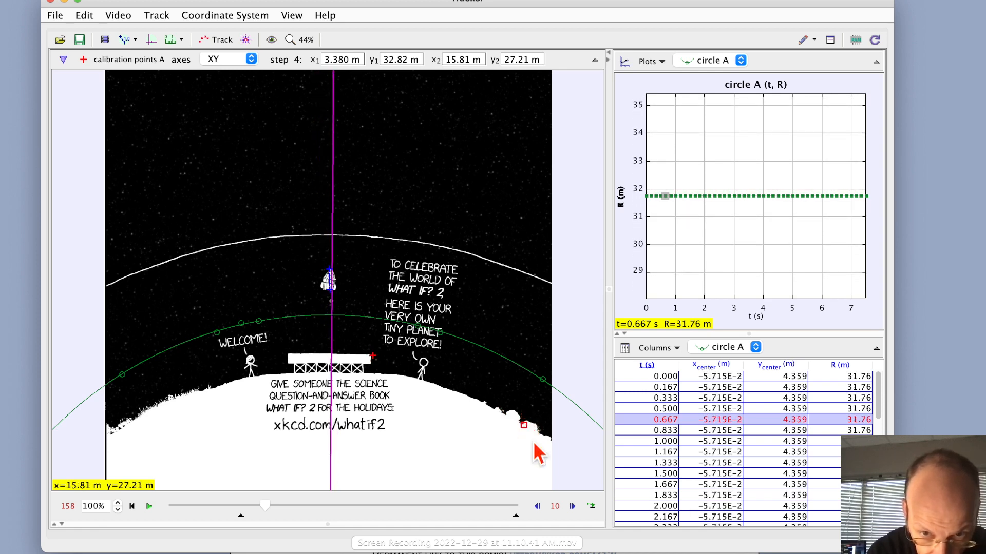
Step: Reposition the calibration points on the platform corner and the surface rocks in frames 168 and 178
{"action": "left_click", "coordinate": [572, 506]}
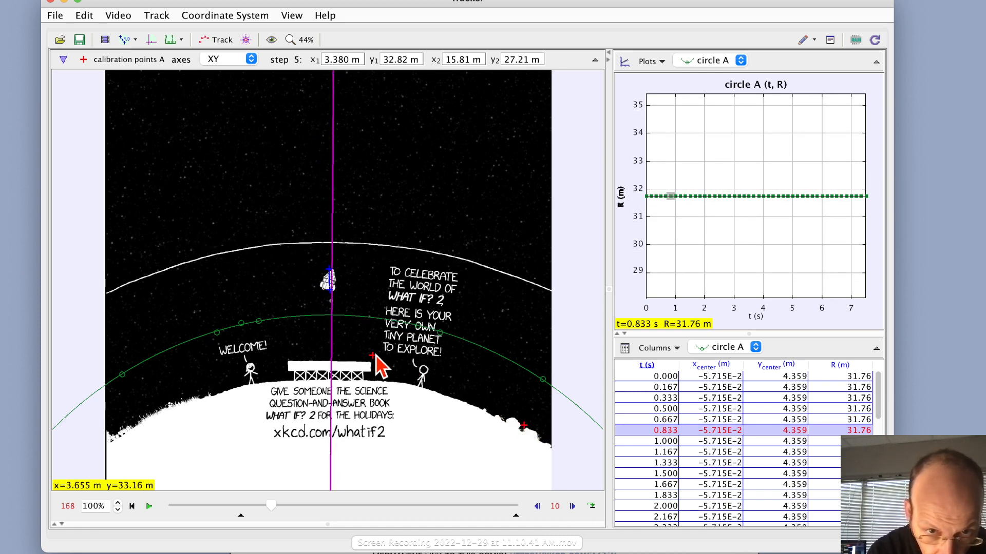
{"action": "left_click_drag", "start_coordinate": [373, 359], "coordinate": [371, 362]}
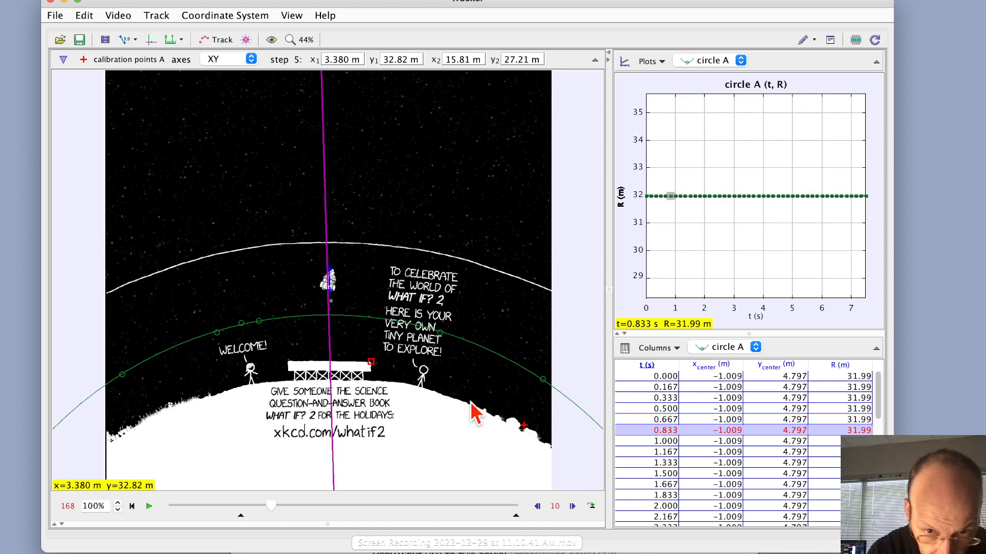
{"action": "left_click_drag", "start_coordinate": [525, 428], "coordinate": [524, 432]}
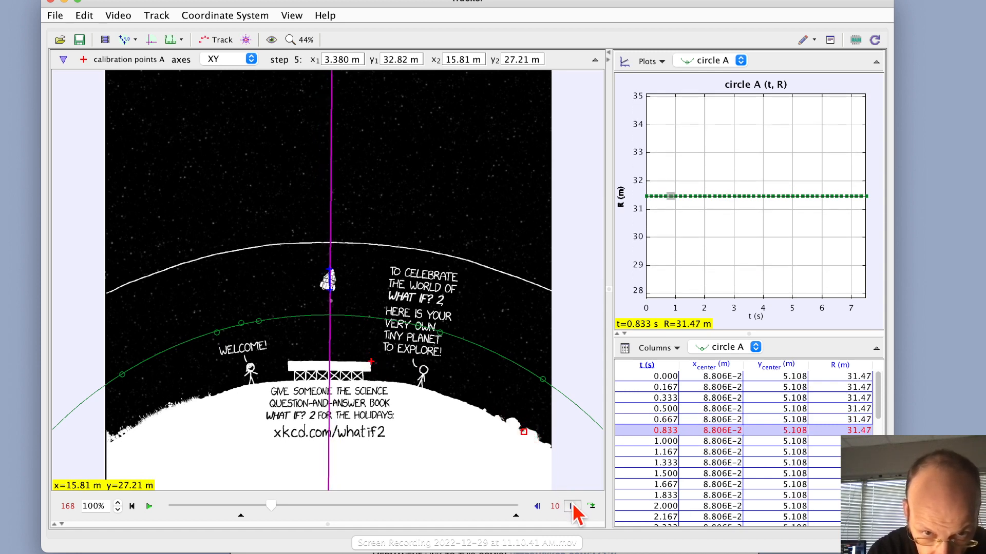
{"action": "left_click", "coordinate": [572, 506]}
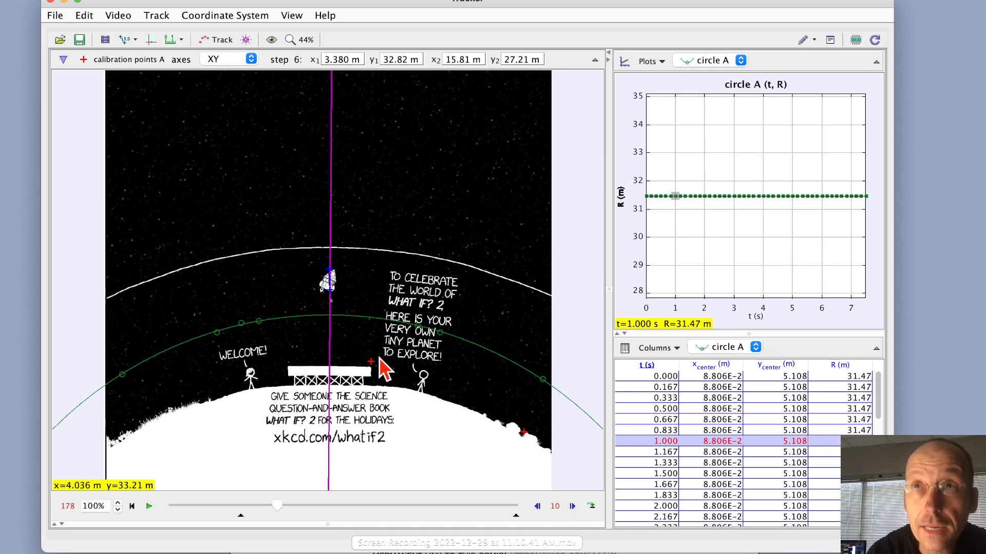
{"action": "left_click_drag", "start_coordinate": [372, 366], "coordinate": [372, 368]}
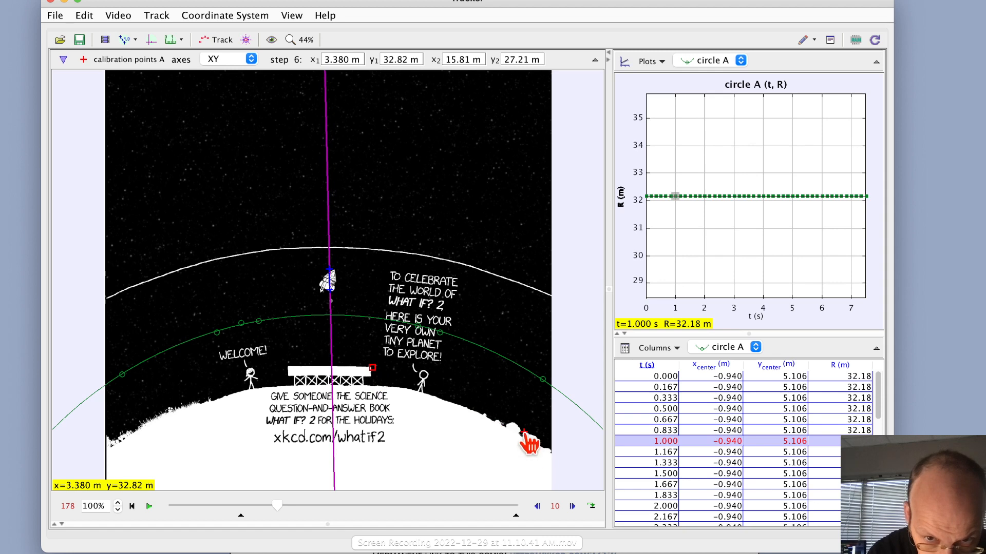
{"action": "left_click_drag", "start_coordinate": [524, 433], "coordinate": [523, 436]}
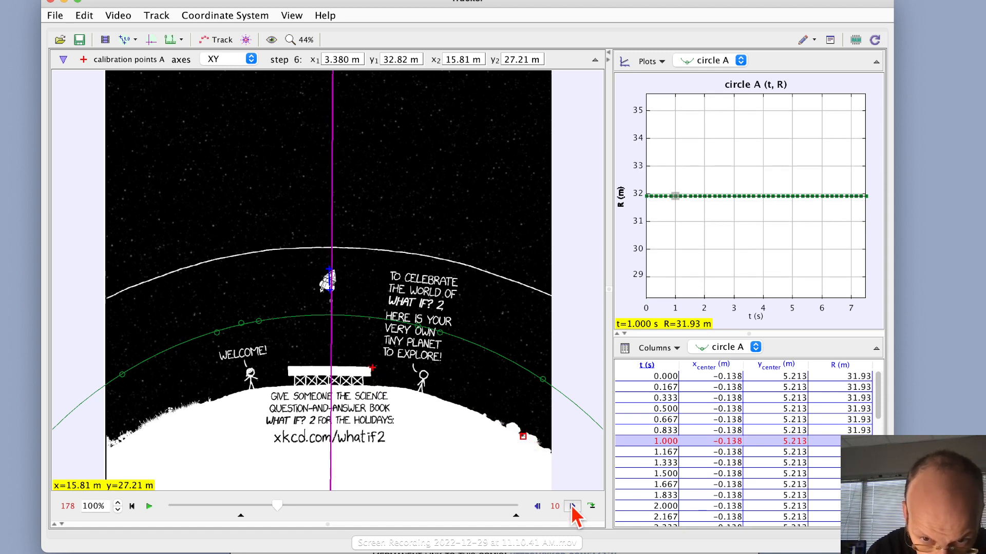
Step: Place both calibration points on the platform corner and the surface rocks in frame 188, fine-tuning each one until the axes stand upright
{"action": "left_click", "coordinate": [572, 506]}
{"action": "left_click_drag", "start_coordinate": [372, 367], "coordinate": [371, 370]}
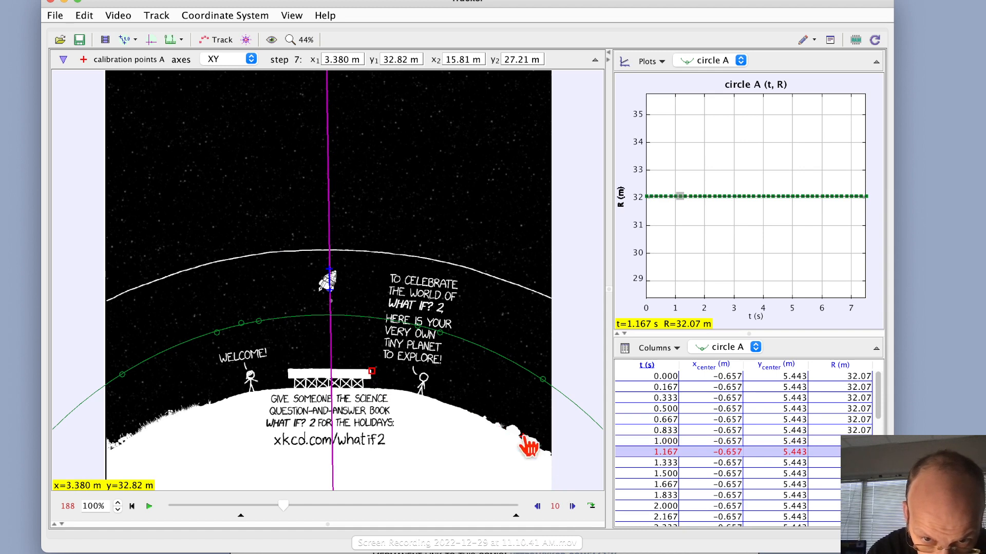
{"action": "left_click_drag", "start_coordinate": [523, 436], "coordinate": [524, 440]}
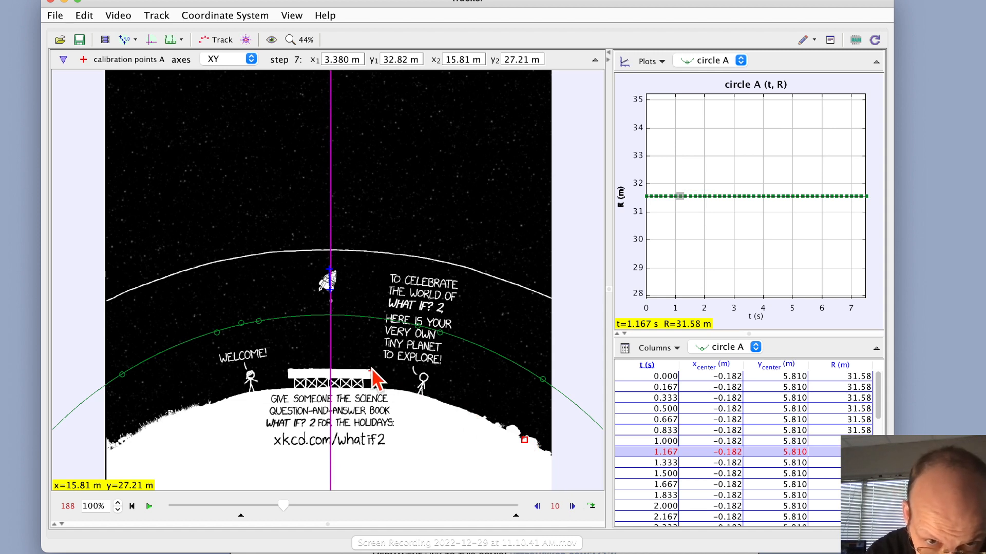
{"action": "left_click_drag", "start_coordinate": [372, 368], "coordinate": [373, 371]}
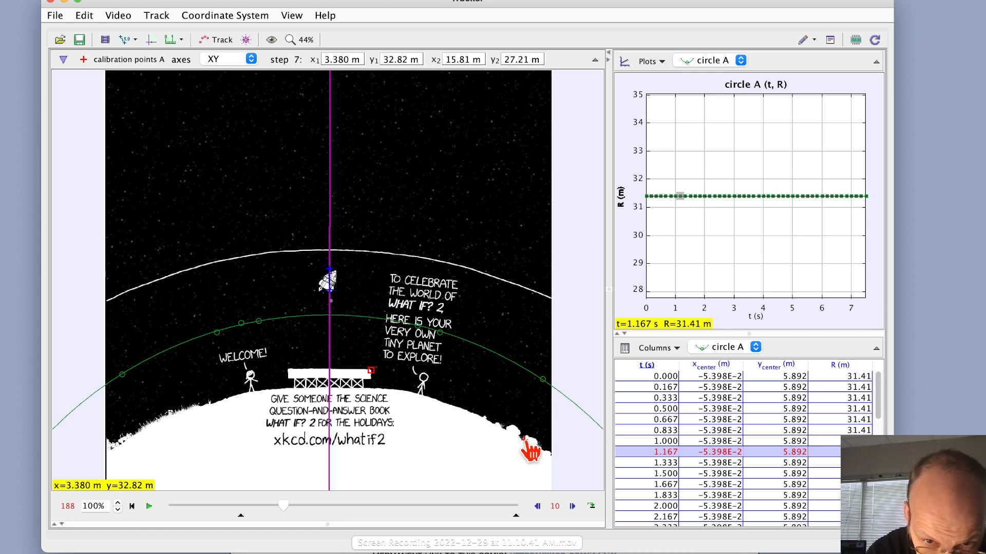
{"action": "left_click_drag", "start_coordinate": [525, 440], "coordinate": [524, 440]}
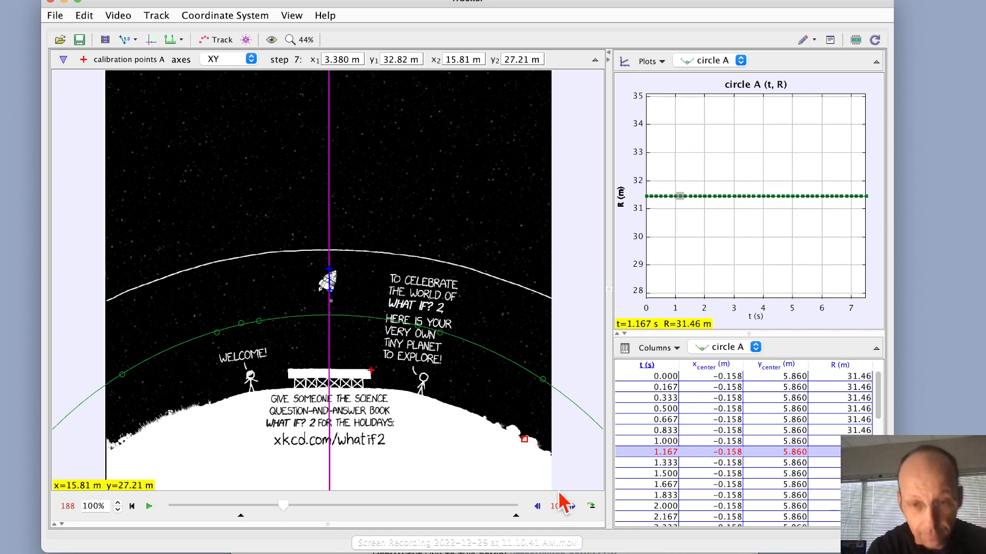
Step: Move both calibration points back onto the platform corner and the surface rocks in frames 208 and 218
{"action": "left_click", "coordinate": [572, 506]}
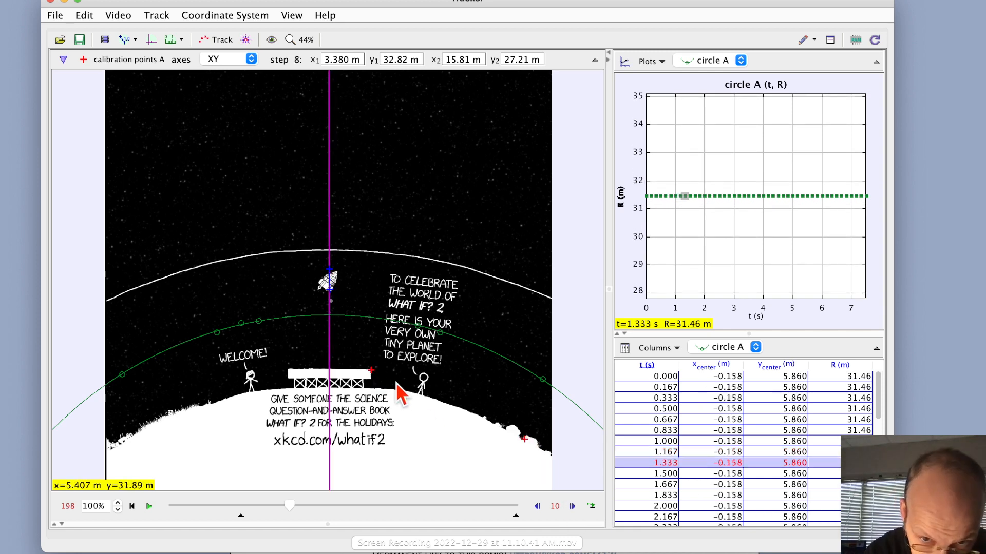
{"action": "left_click", "coordinate": [572, 506]}
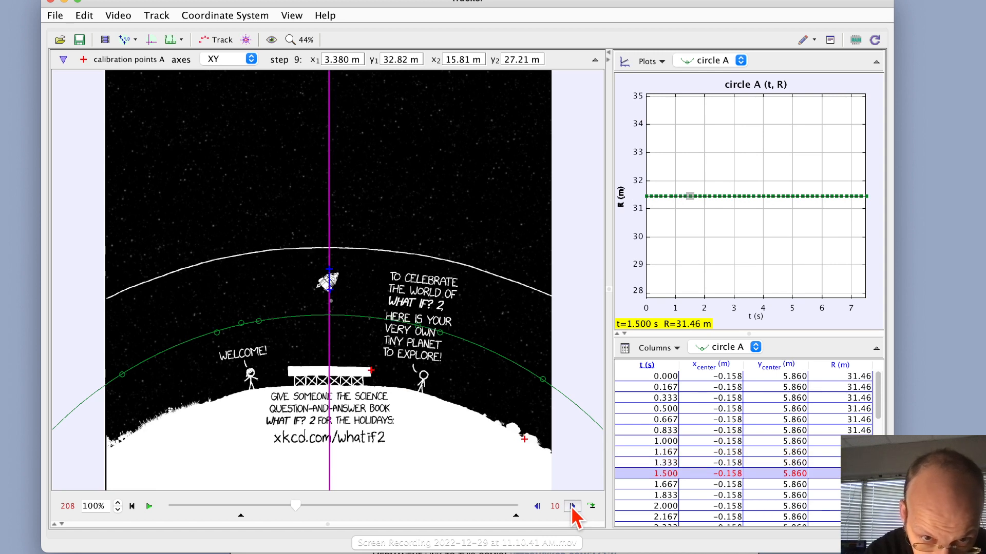
{"action": "left_click_drag", "start_coordinate": [371, 369], "coordinate": [370, 368]}
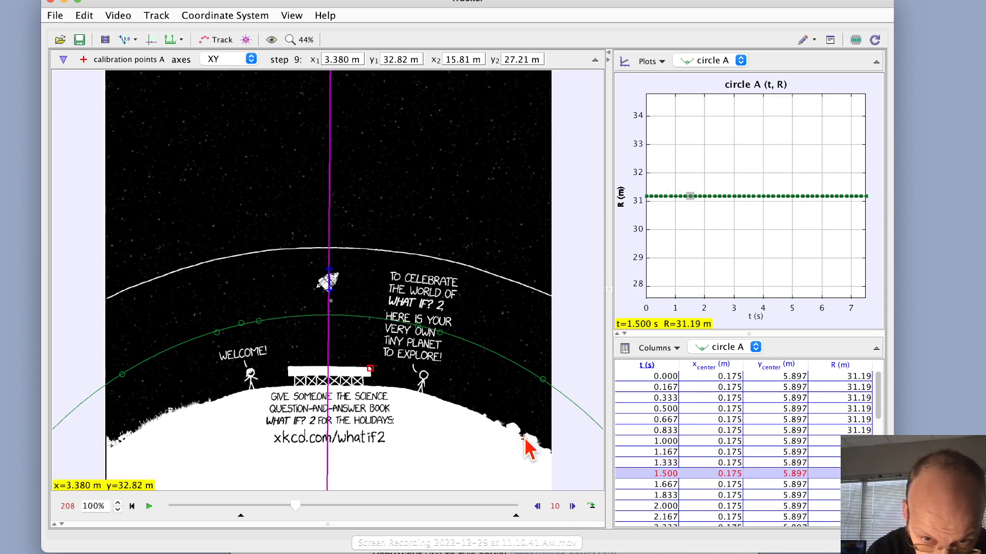
{"action": "left_click_drag", "start_coordinate": [525, 440], "coordinate": [525, 438]}
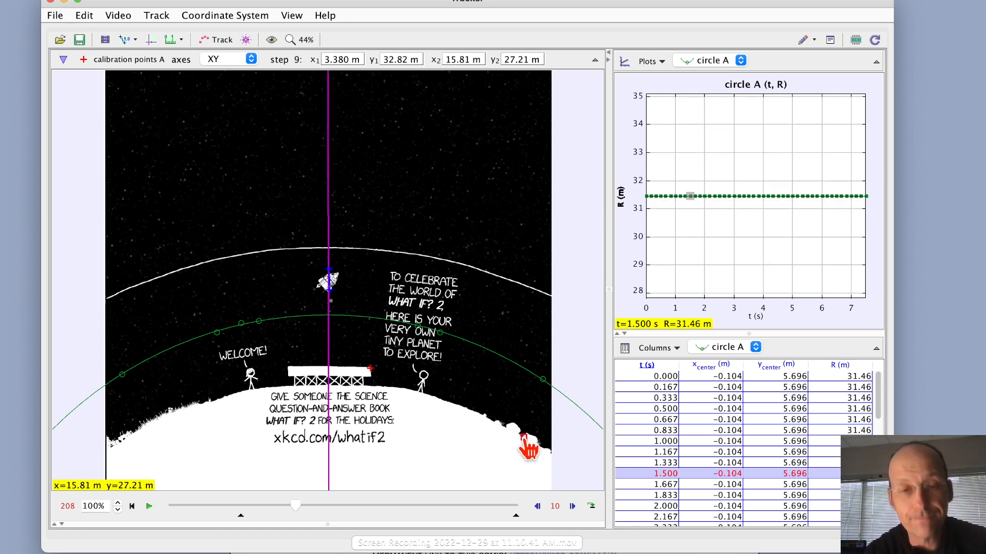
{"action": "left_click", "coordinate": [573, 506]}
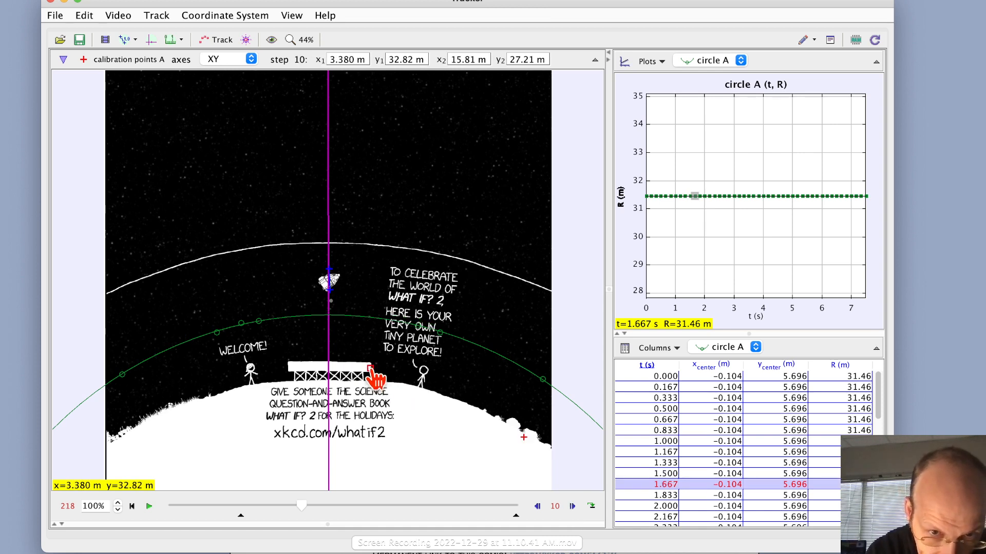
{"action": "left_click_drag", "start_coordinate": [372, 368], "coordinate": [370, 365]}
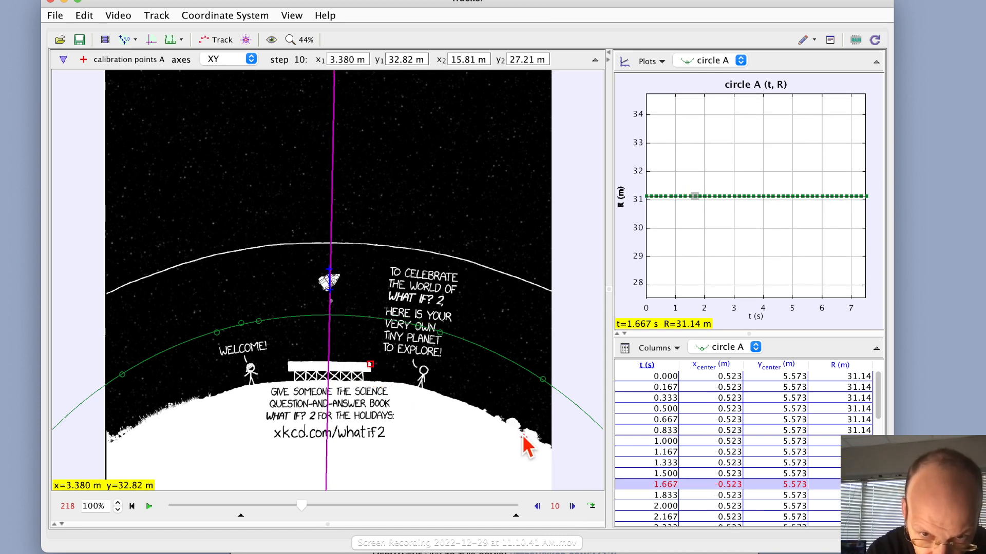
{"action": "left_click_drag", "start_coordinate": [523, 435], "coordinate": [524, 432]}
Step: Realign the two calibration points with the platform corner and the surface rocks in frames 228 and 248
{"action": "left_click", "coordinate": [573, 507]}
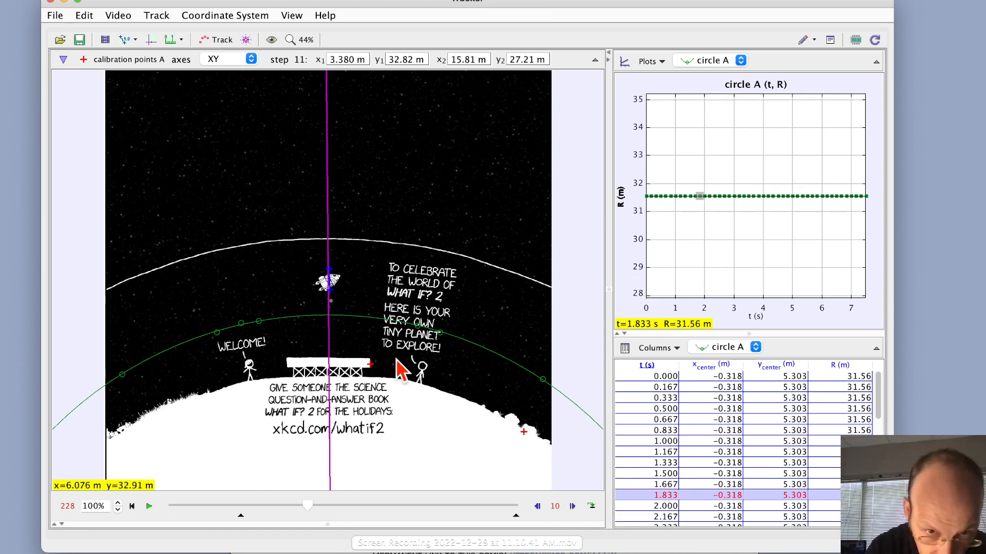
{"action": "left_click_drag", "start_coordinate": [372, 365], "coordinate": [369, 359]}
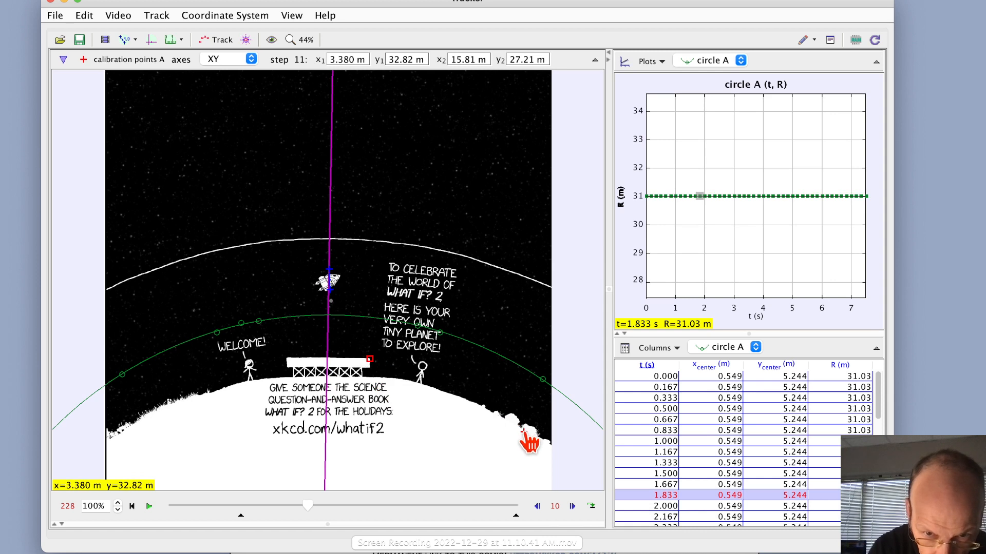
{"action": "left_click_drag", "start_coordinate": [529, 442], "coordinate": [527, 439]}
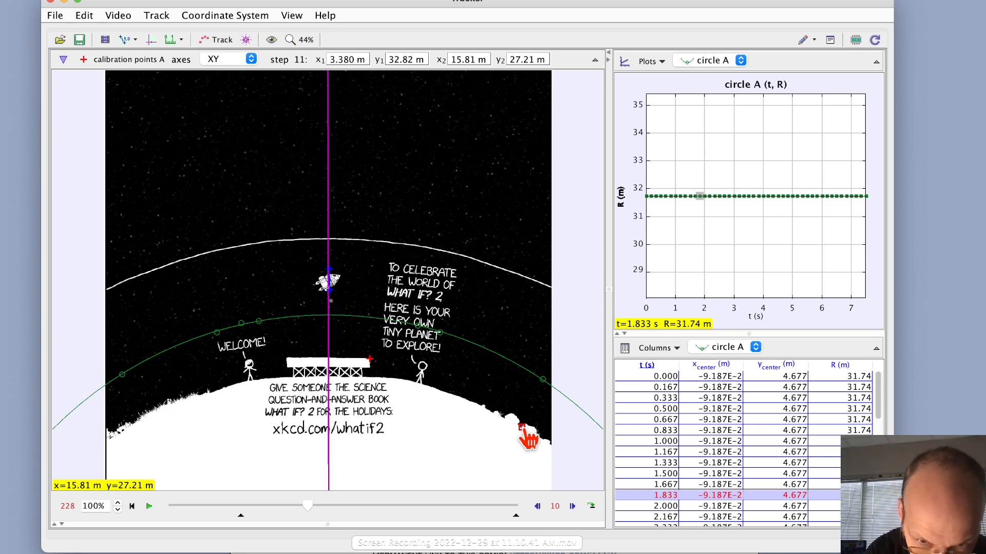
{"action": "left_click", "coordinate": [572, 506]}
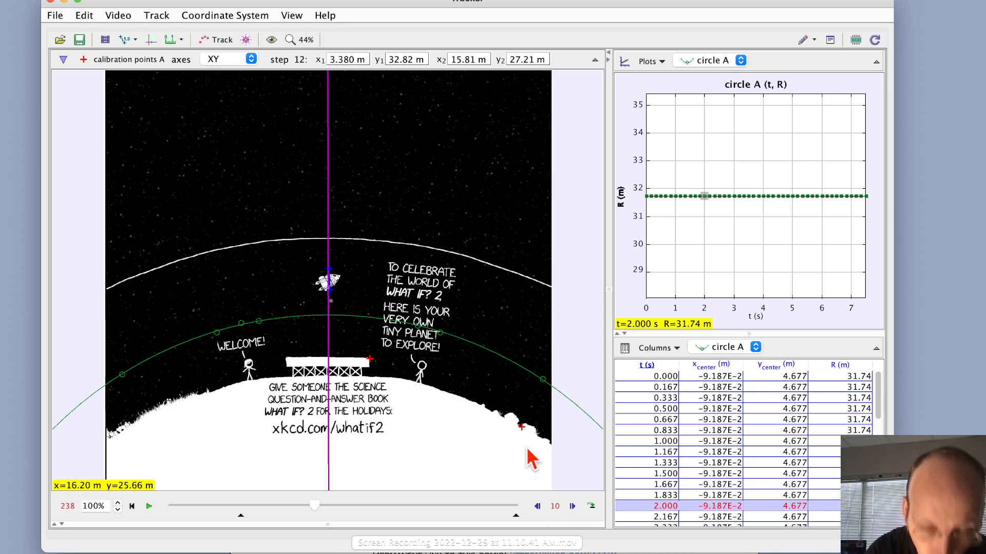
{"action": "left_click", "coordinate": [573, 506]}
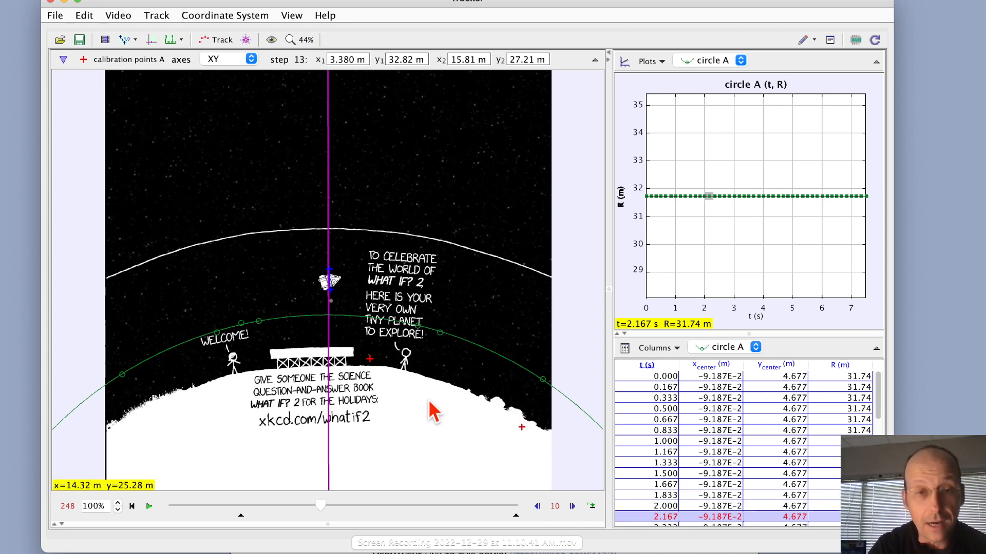
{"action": "left_click_drag", "start_coordinate": [370, 359], "coordinate": [353, 348]}
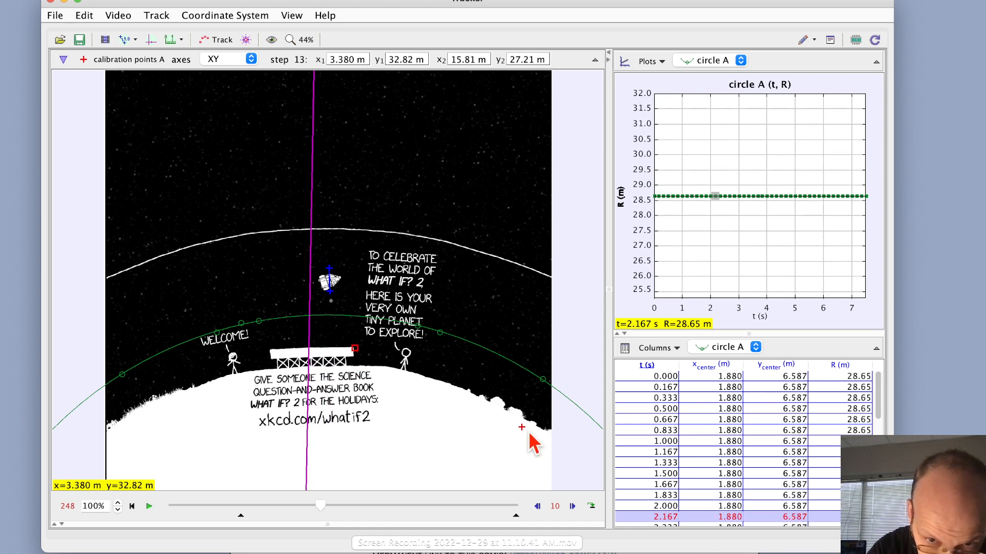
{"action": "left_click_drag", "start_coordinate": [521, 428], "coordinate": [508, 412]}
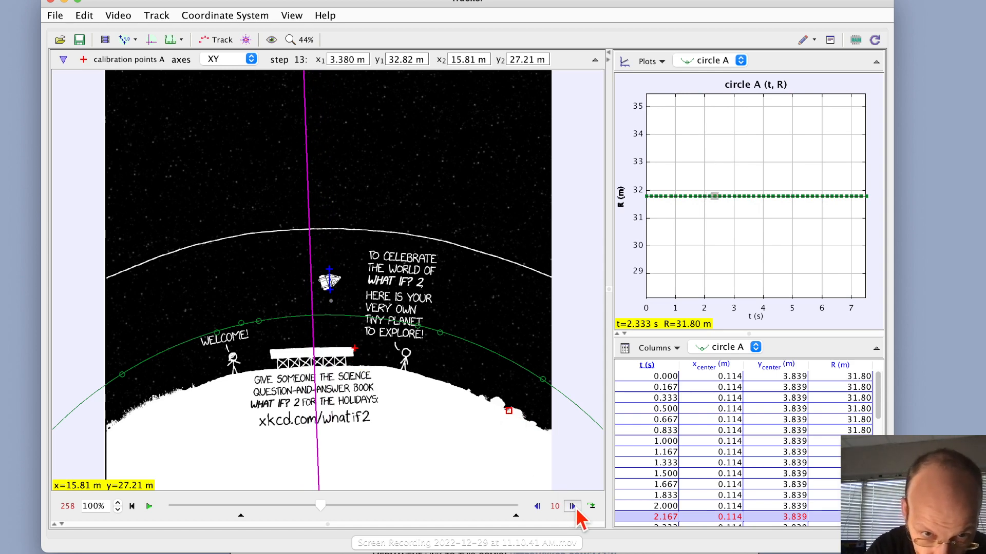
Step: Reposition the calibration points on the platform corner and the surface rocks in frames 258 and 268
{"action": "left_click", "coordinate": [573, 508]}
{"action": "left_click_drag", "start_coordinate": [355, 350], "coordinate": [344, 341]}
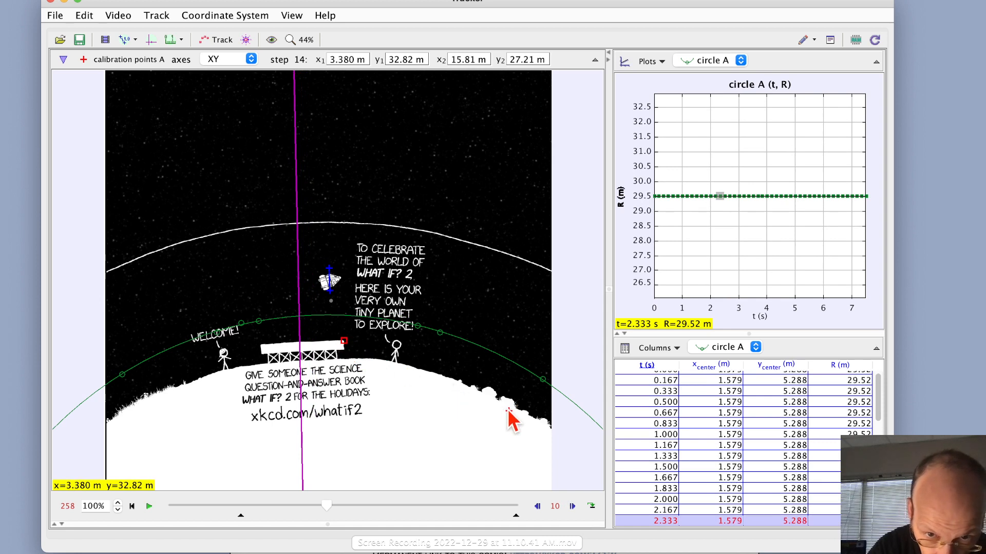
{"action": "left_click_drag", "start_coordinate": [510, 415], "coordinate": [500, 405]}
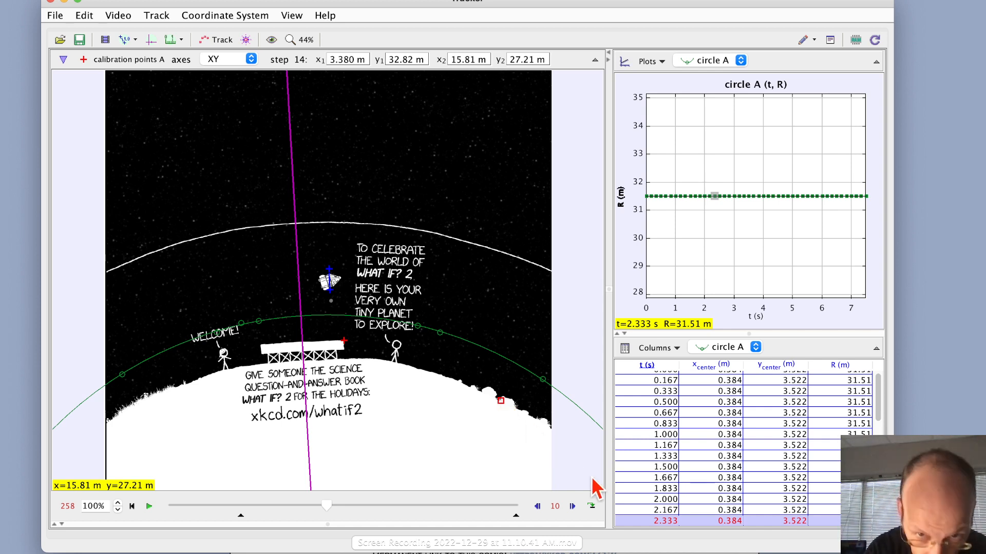
{"action": "left_click", "coordinate": [571, 506]}
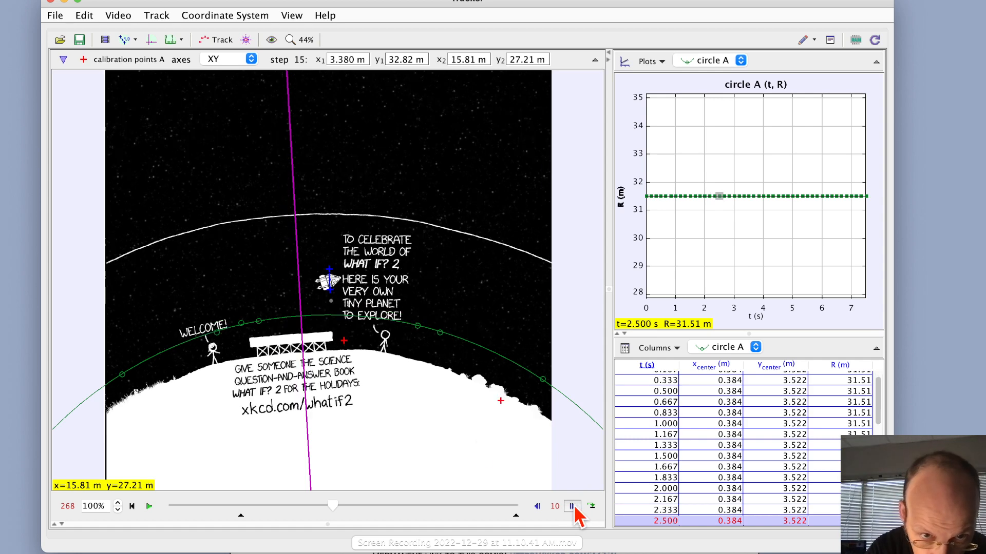
{"action": "left_click", "coordinate": [344, 342]}
{"action": "left_click_drag", "start_coordinate": [343, 342], "coordinate": [332, 333]}
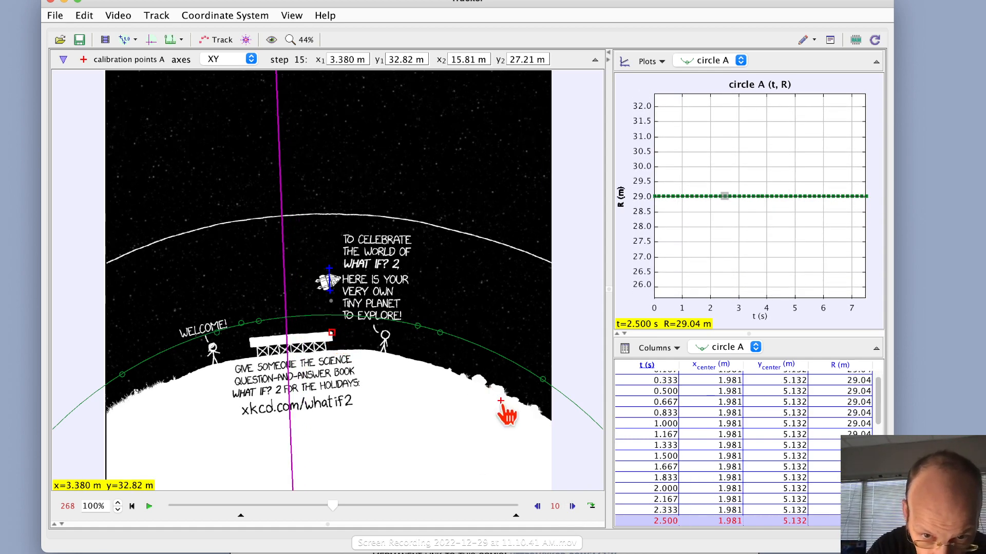
{"action": "left_click_drag", "start_coordinate": [500, 402], "coordinate": [490, 389]}
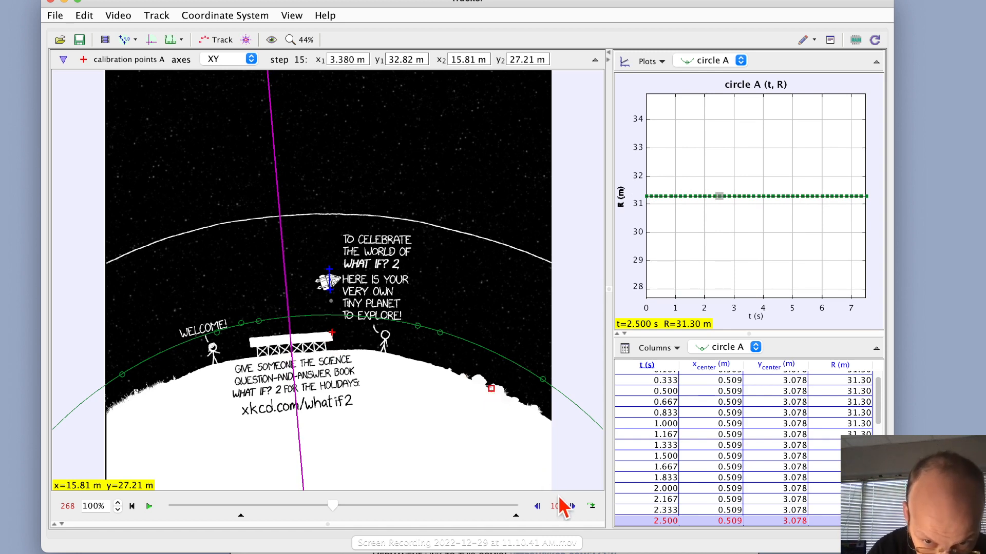
Step: Shift both calibration points to follow the platform corner and the surface rocks in frames 278 and 288
{"action": "left_click", "coordinate": [572, 506]}
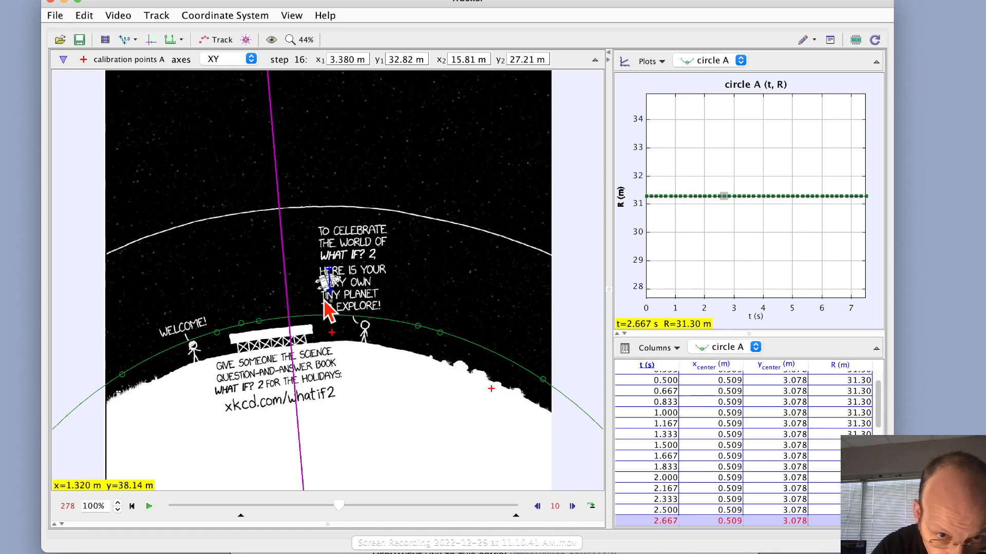
{"action": "left_click_drag", "start_coordinate": [332, 333], "coordinate": [312, 325]}
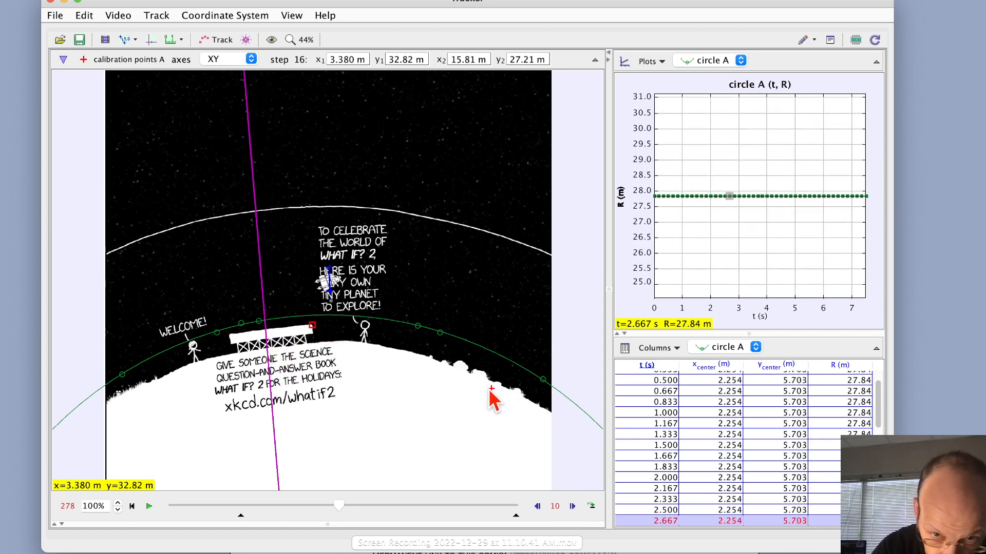
{"action": "left_click_drag", "start_coordinate": [490, 389], "coordinate": [471, 371]}
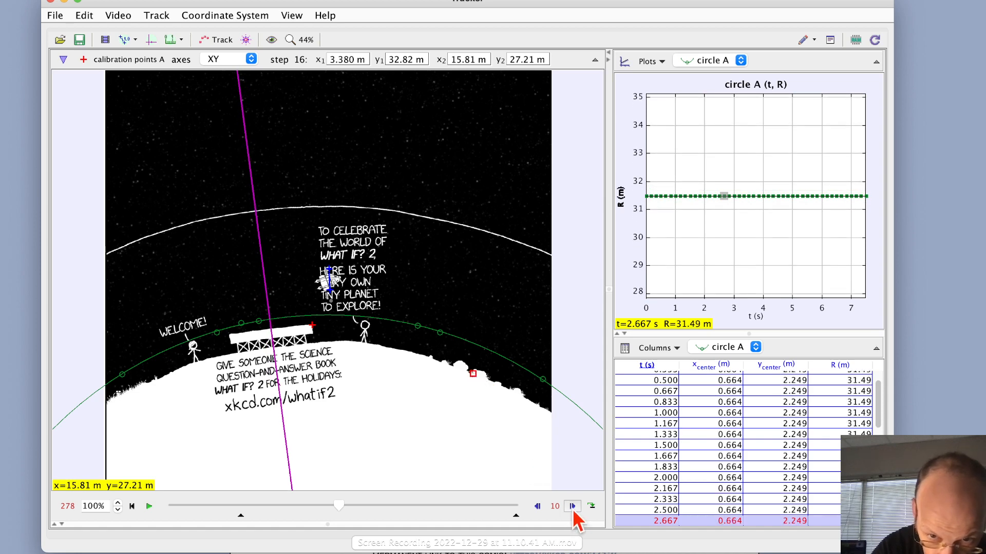
{"action": "left_click", "coordinate": [572, 506]}
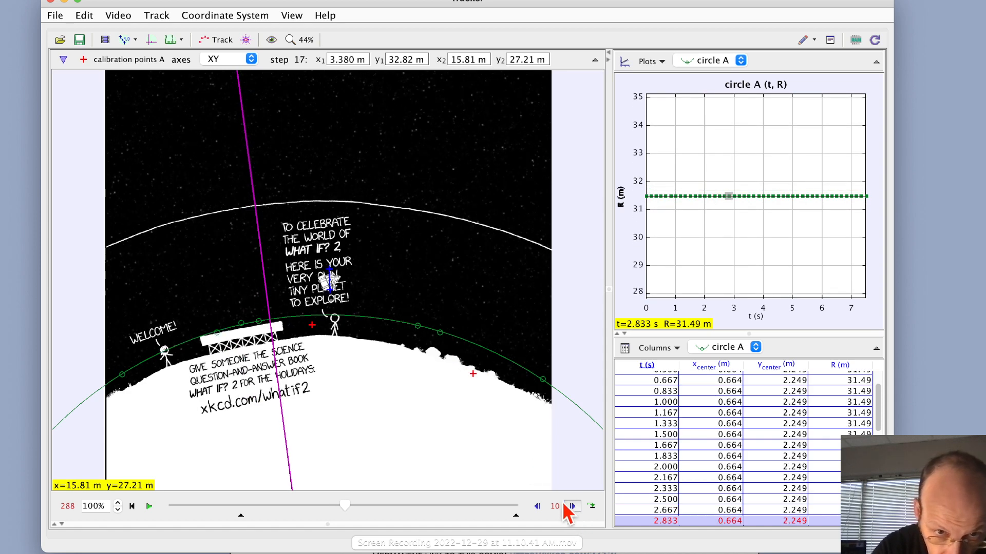
{"action": "left_click", "coordinate": [312, 326]}
{"action": "left_click_drag", "start_coordinate": [313, 328], "coordinate": [282, 323]}
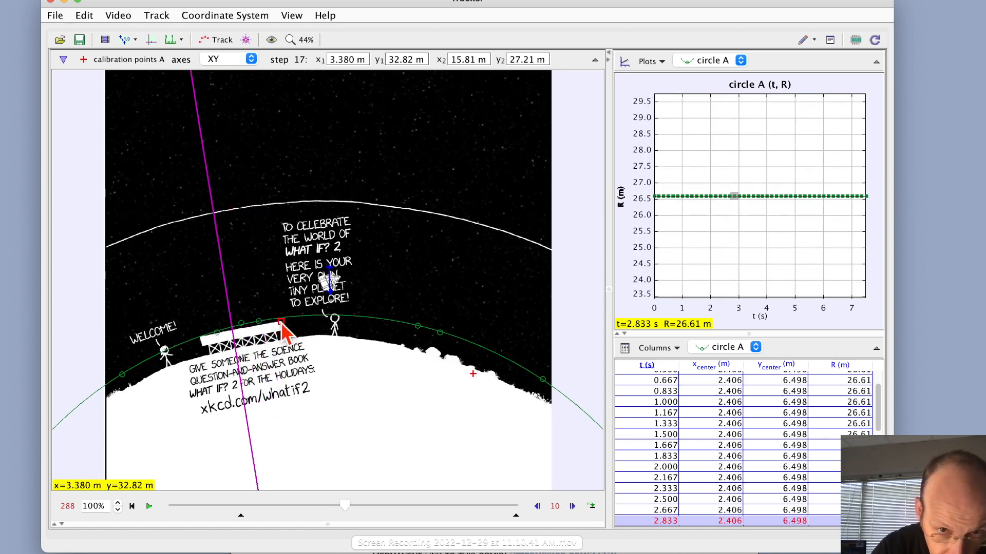
{"action": "left_click_drag", "start_coordinate": [473, 375], "coordinate": [450, 368]}
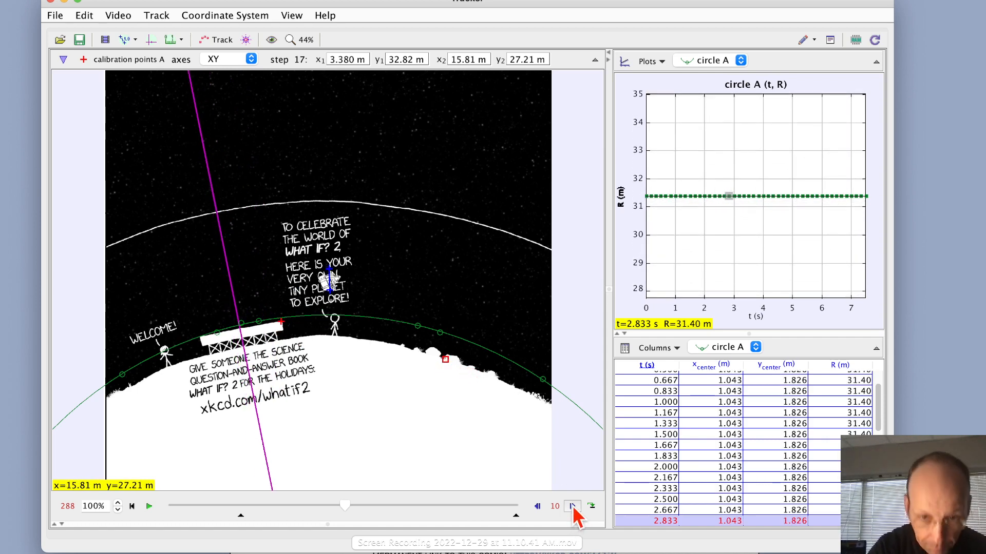
Step: Place the calibration points on the platform corner and the surface rocks in frames 298 and 308
{"action": "left_click", "coordinate": [571, 507]}
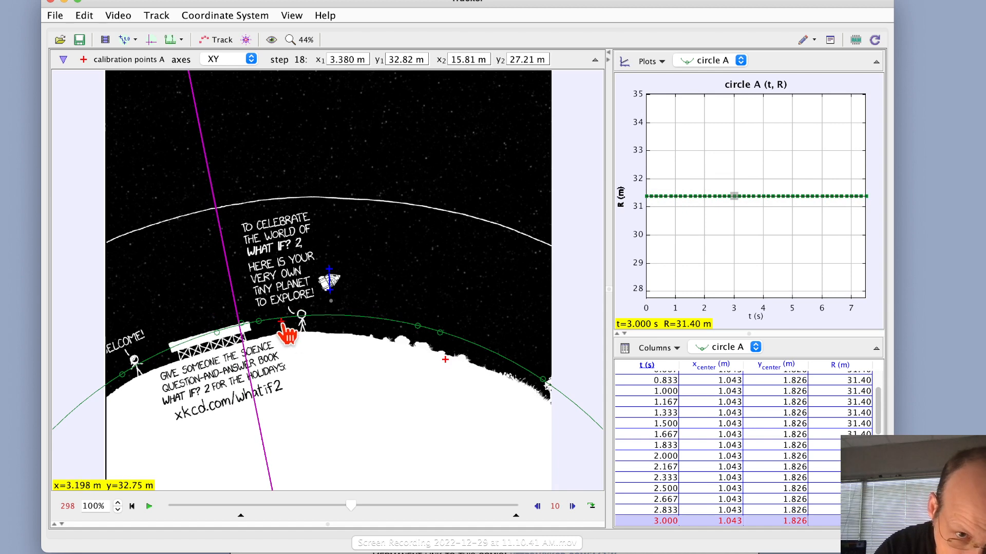
{"action": "left_click_drag", "start_coordinate": [282, 321], "coordinate": [249, 323]}
{"action": "left_click_drag", "start_coordinate": [445, 358], "coordinate": [414, 345]}
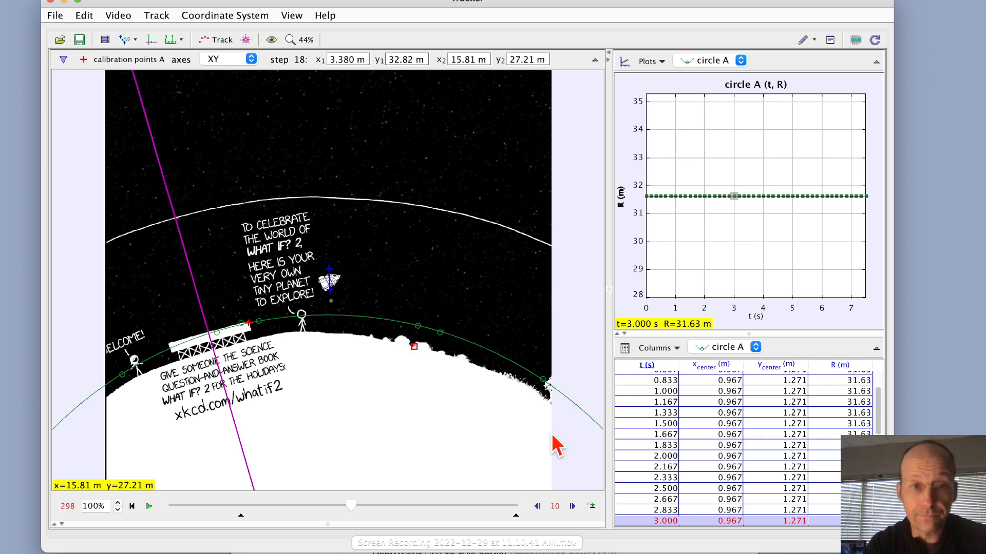
{"action": "left_click", "coordinate": [573, 506]}
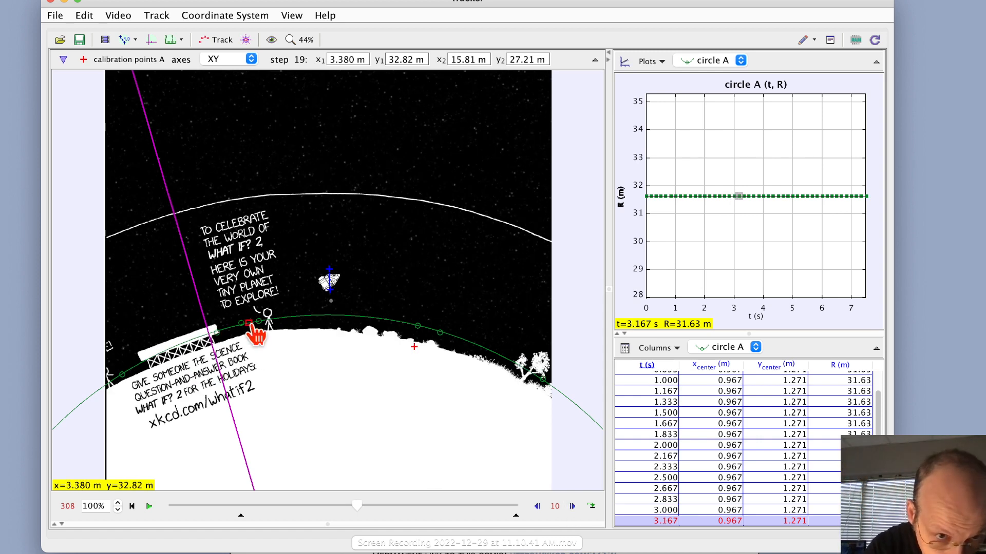
{"action": "left_click_drag", "start_coordinate": [248, 323], "coordinate": [215, 325]}
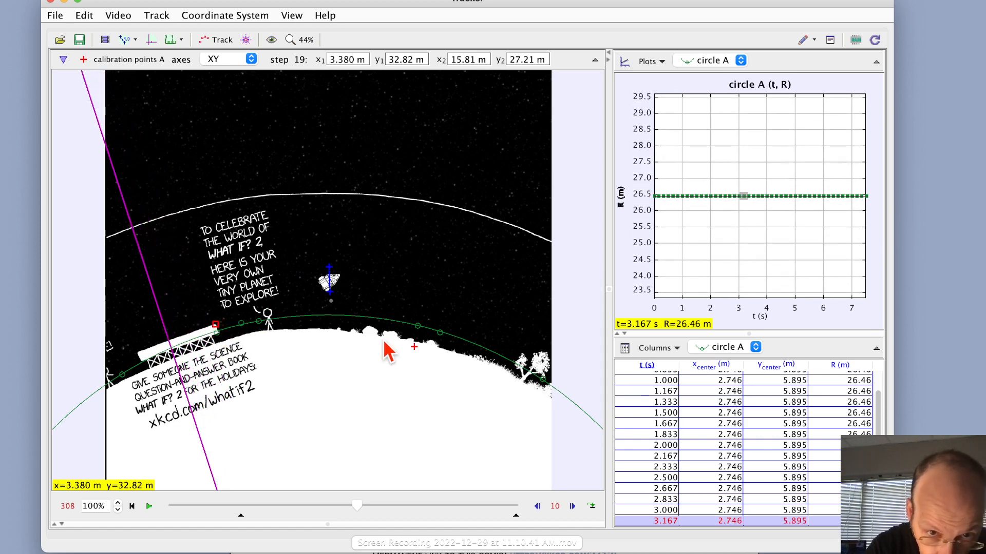
{"action": "left_click_drag", "start_coordinate": [414, 348], "coordinate": [383, 337]}
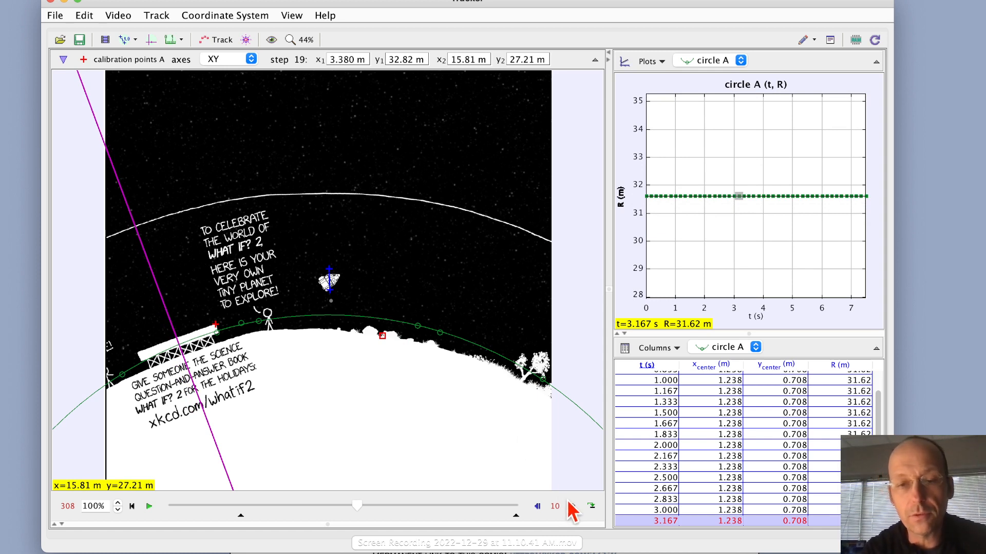
Step: Advance to frame 318 and match both calibration points to the platform corner and the surface rocks
{"action": "left_click", "coordinate": [572, 506]}
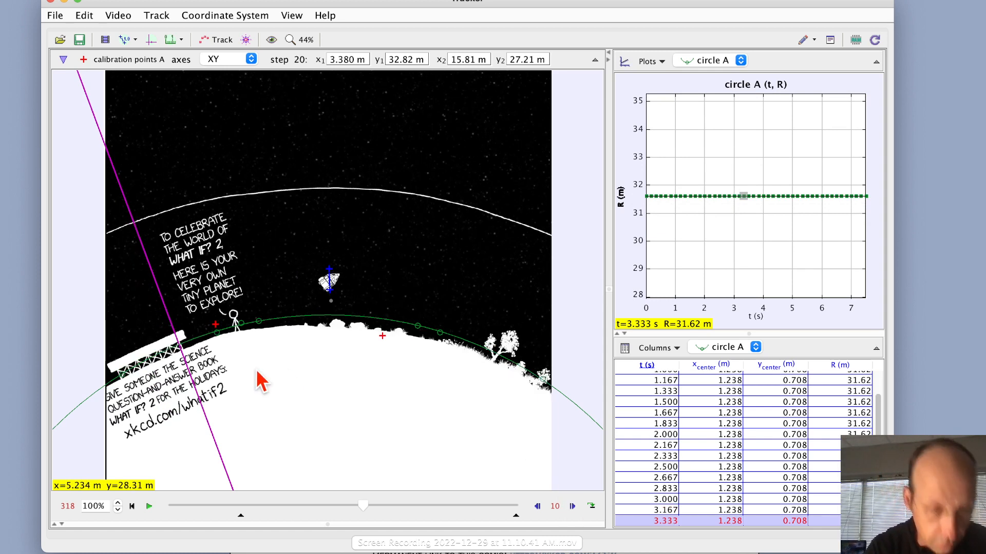
{"action": "left_click_drag", "start_coordinate": [215, 325], "coordinate": [183, 331]}
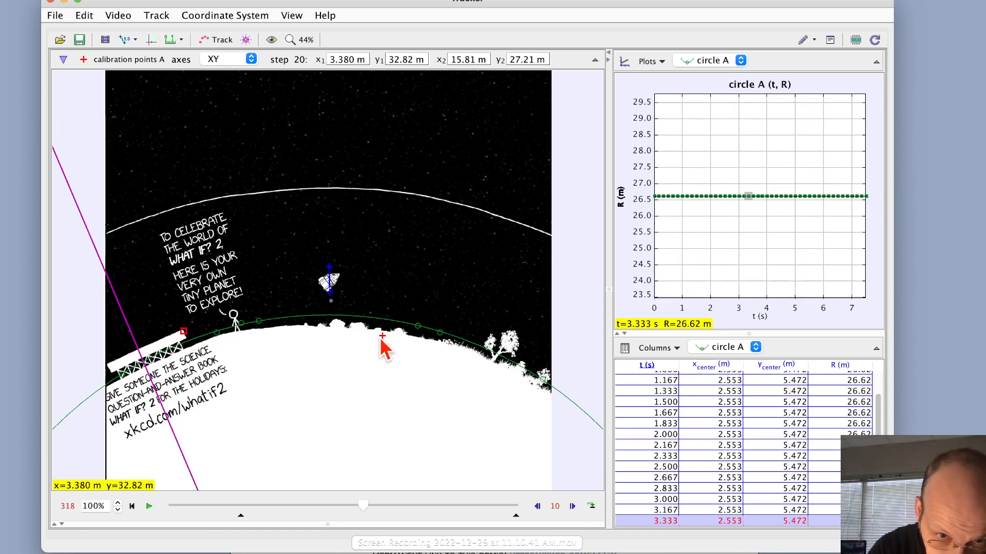
{"action": "left_click_drag", "start_coordinate": [382, 336], "coordinate": [351, 328]}
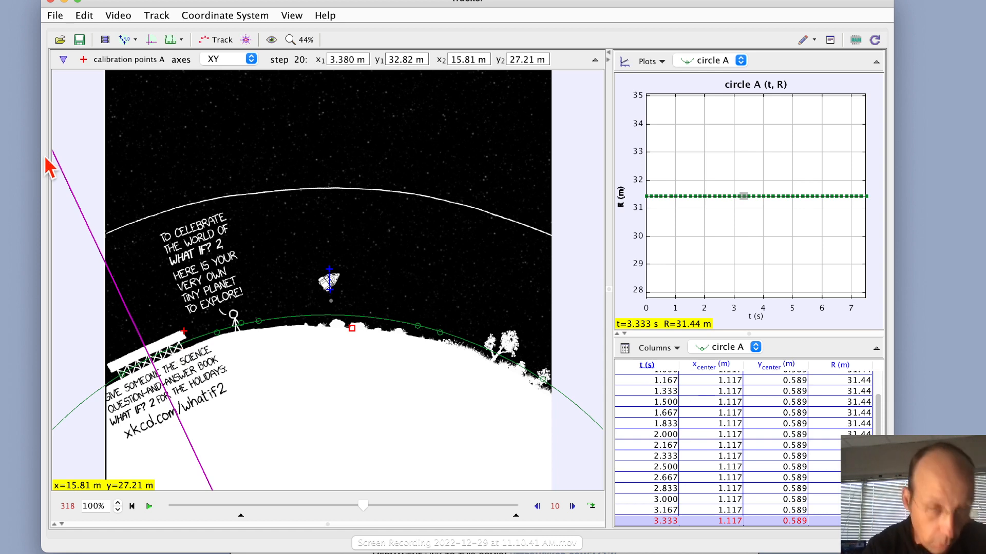
Step: Add a second calibration point pair in frame 318, on the surface edge at about (20.7, 24.0) m and the tree base at about (26.0, 20.3) m
{"action": "left_click", "coordinate": [134, 40]}
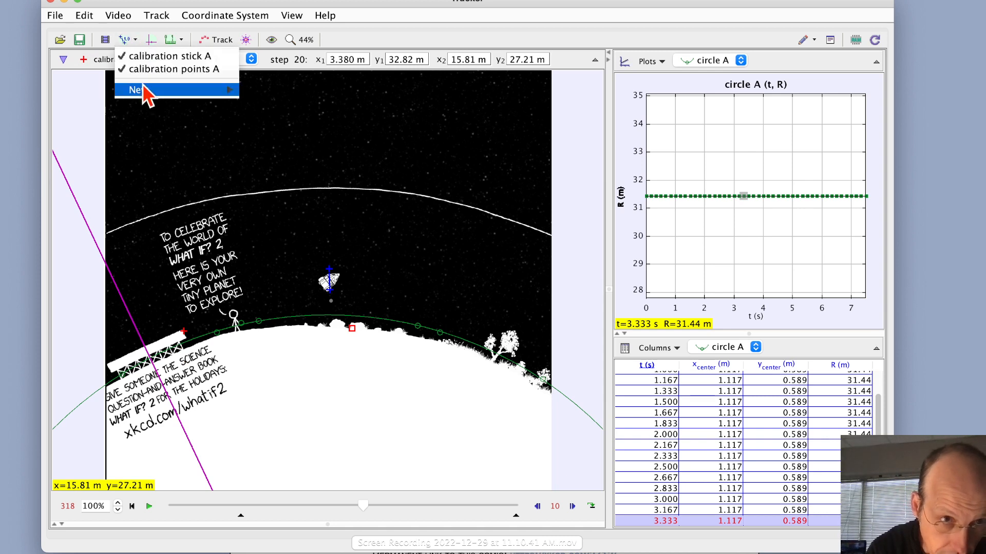
{"action": "mouse_move", "coordinate": [145, 93]}
{"action": "left_click", "coordinate": [277, 105]}
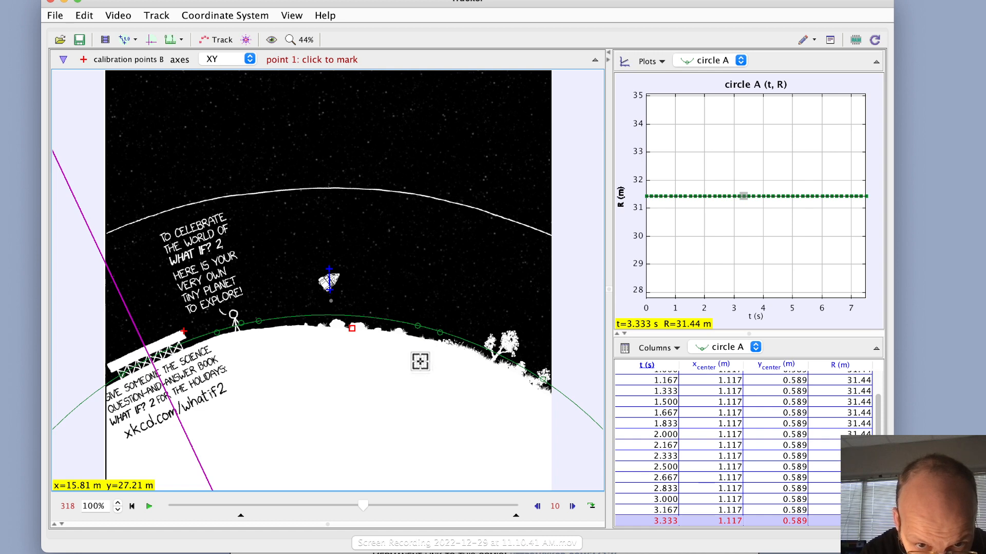
{"action": "left_click", "coordinate": [423, 339]}
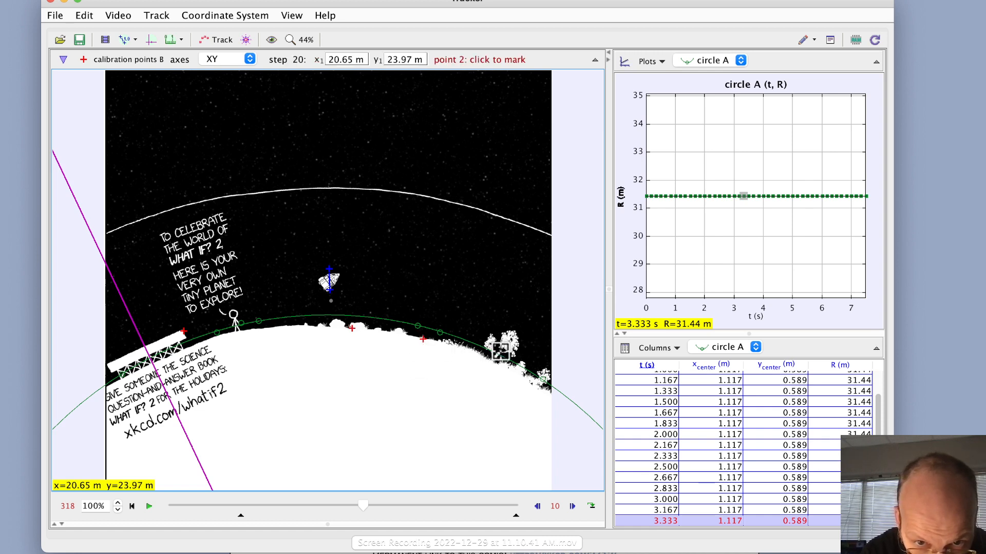
{"action": "left_click", "coordinate": [502, 353]}
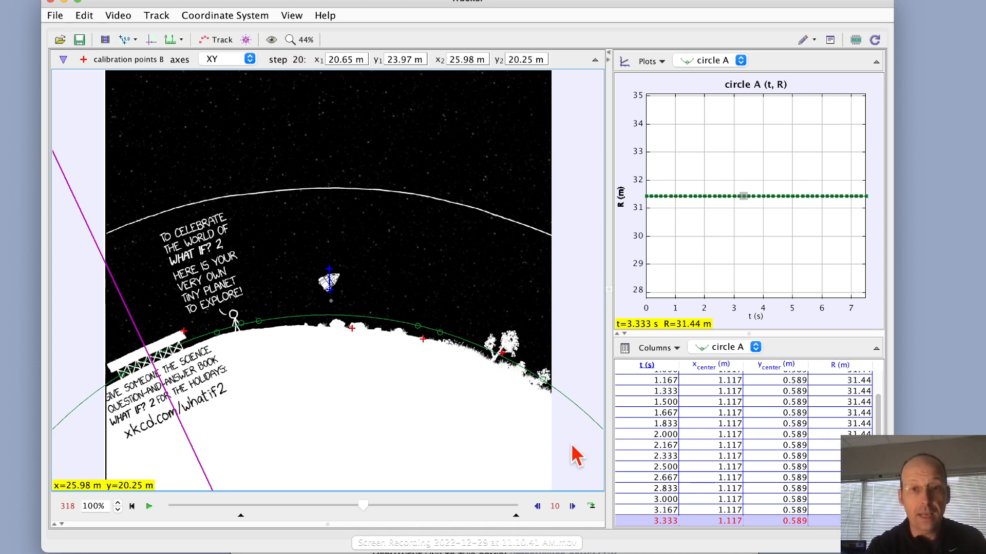
Step: Shift the second pair of calibration points to follow the same surface spot and the tree base in frames 328 and 338
{"action": "left_click", "coordinate": [572, 506]}
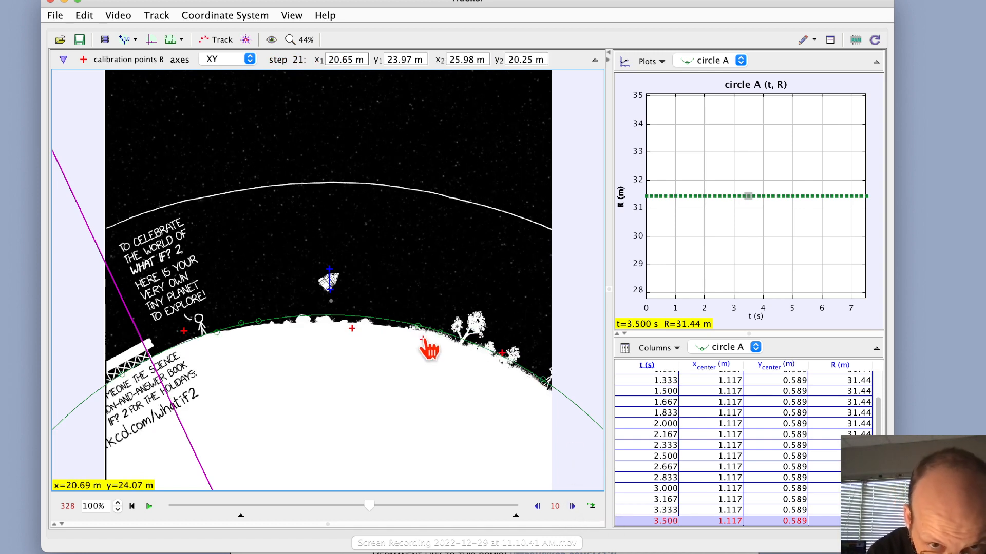
{"action": "left_click_drag", "start_coordinate": [422, 337], "coordinate": [390, 327]}
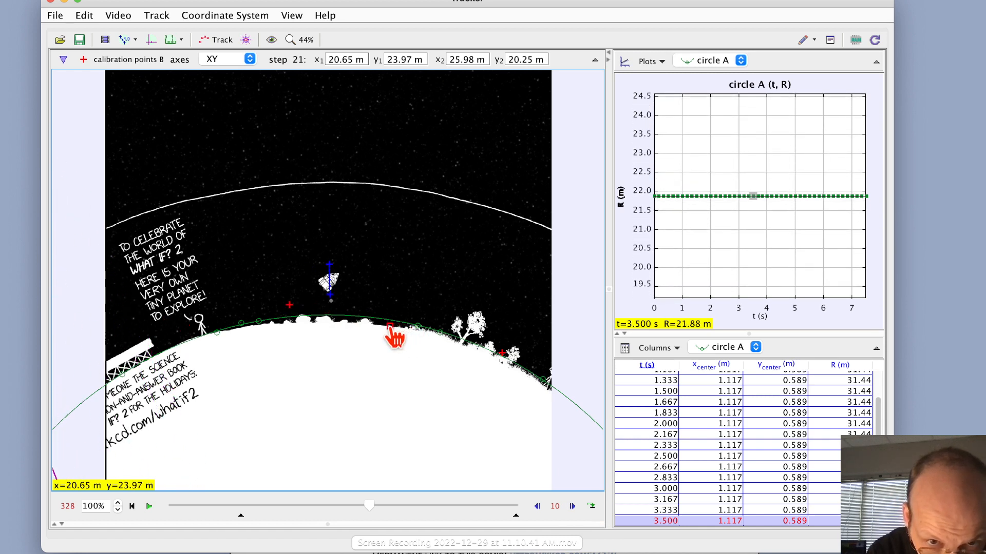
{"action": "mouse_move", "coordinate": [502, 354]}
{"action": "left_mouse_down"}
{"action": "mouse_move", "coordinate": [470, 335]}
{"action": "mouse_move", "coordinate": [474, 343]}
{"action": "left_mouse_up"}
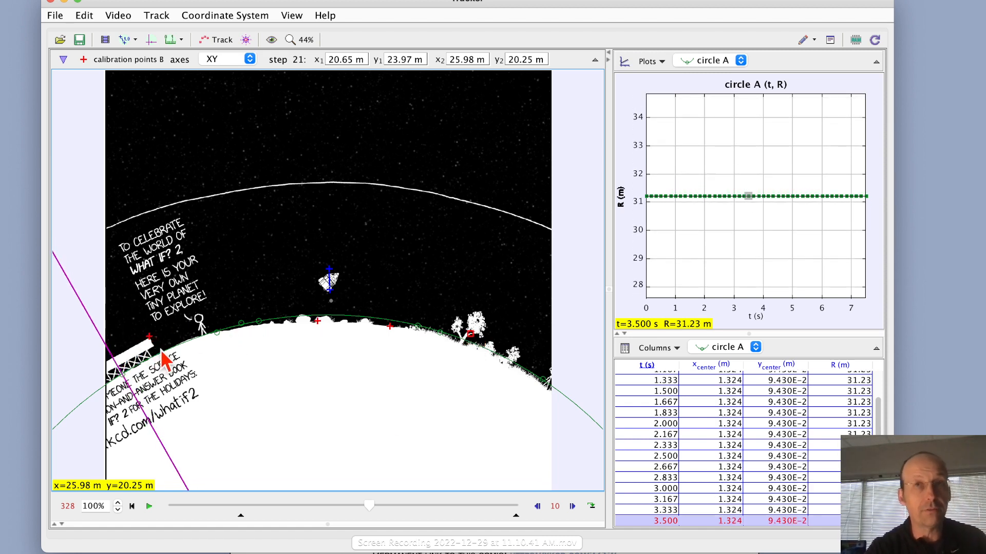
{"action": "left_click", "coordinate": [572, 507]}
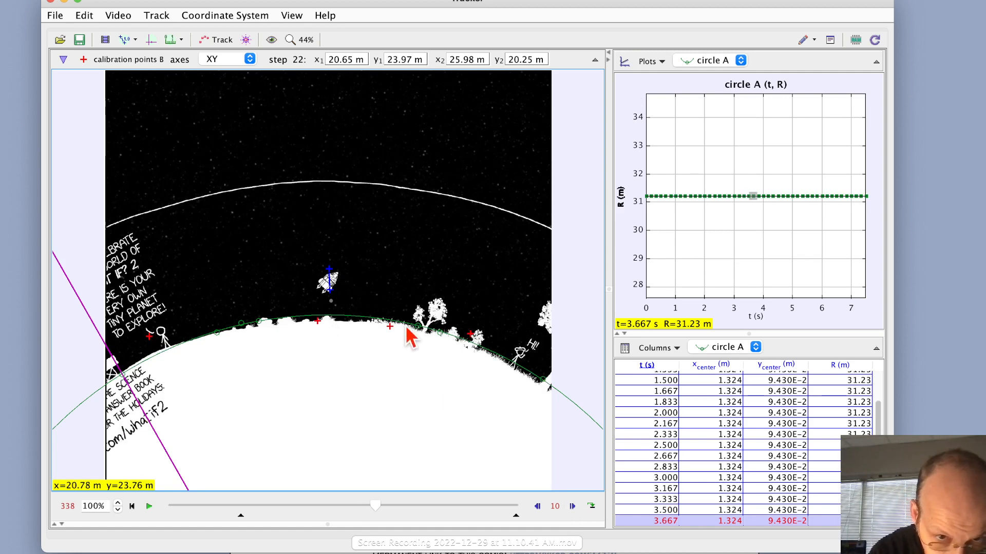
{"action": "left_click_drag", "start_coordinate": [392, 327], "coordinate": [352, 322]}
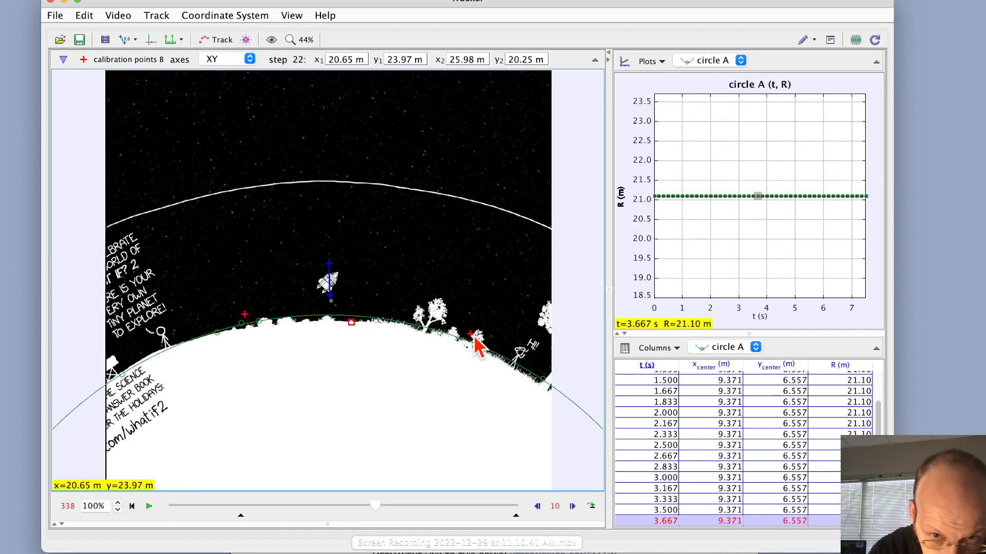
{"action": "left_click_drag", "start_coordinate": [474, 338], "coordinate": [433, 324]}
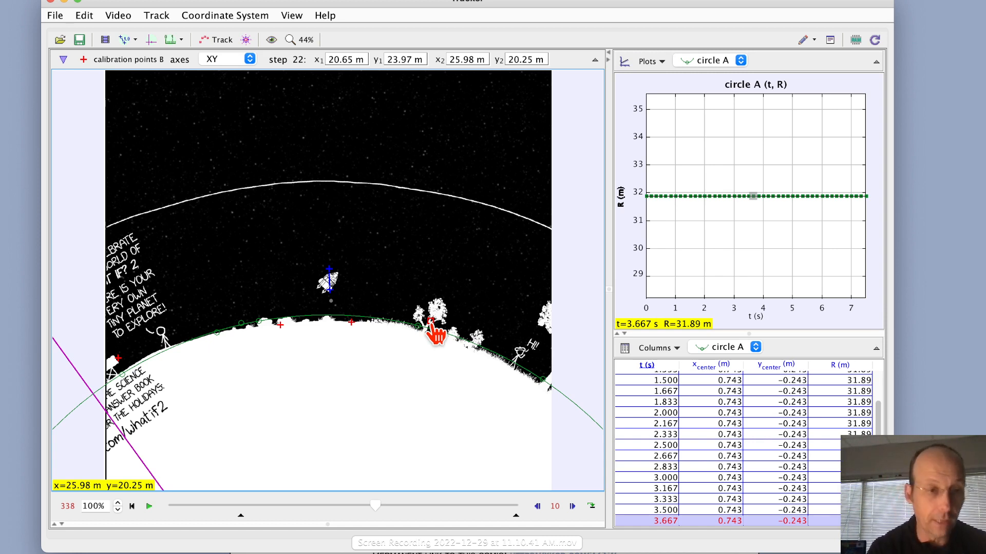
Step: Set the video clip's end frame to 338
{"action": "left_click", "coordinate": [105, 41]}
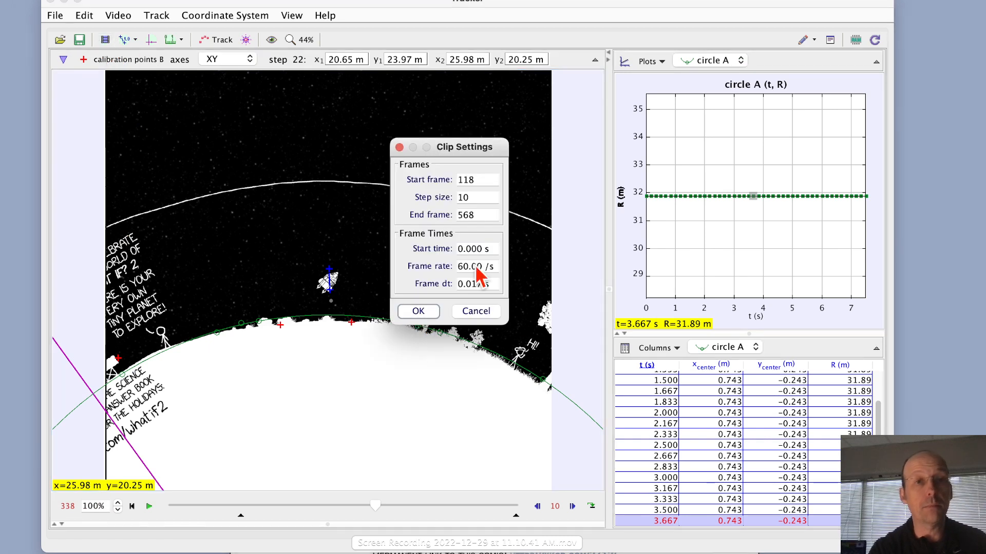
{"action": "left_click", "coordinate": [483, 216]}
{"action": "type", "text": "338"}
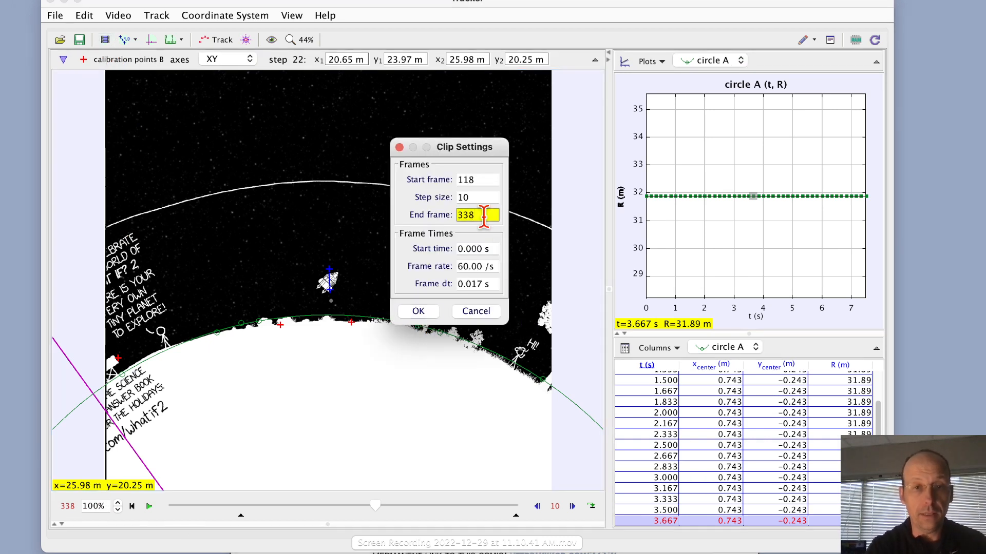
{"action": "left_click", "coordinate": [418, 312]}
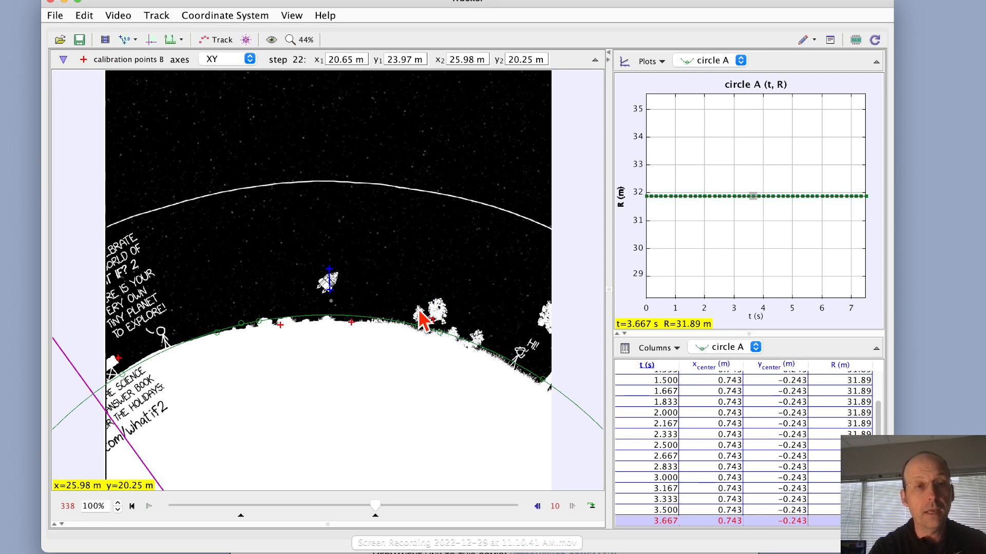
Step: Return to start frame 118 and create a new point mass track
{"action": "left_click", "coordinate": [240, 516]}
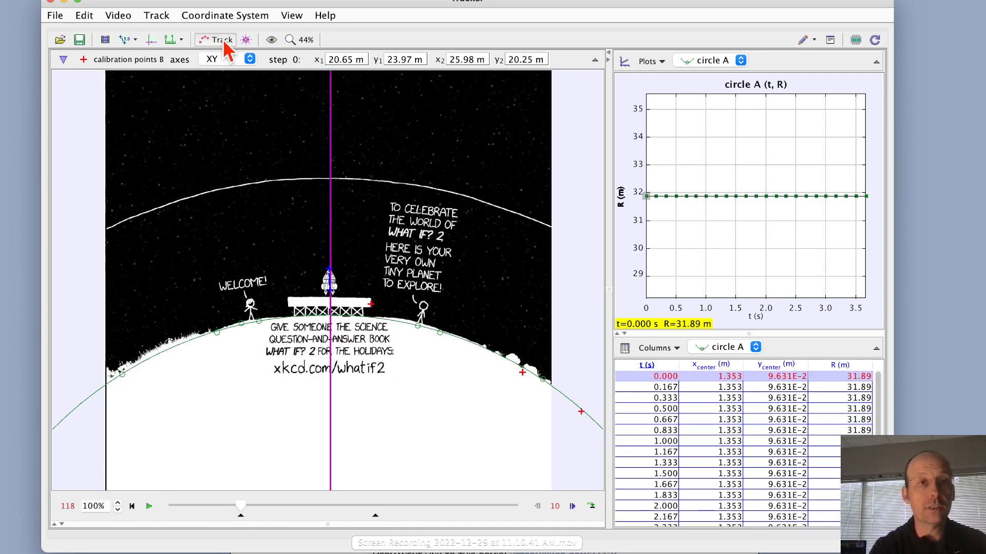
{"action": "left_click", "coordinate": [224, 43]}
{"action": "mouse_move", "coordinate": [209, 73]}
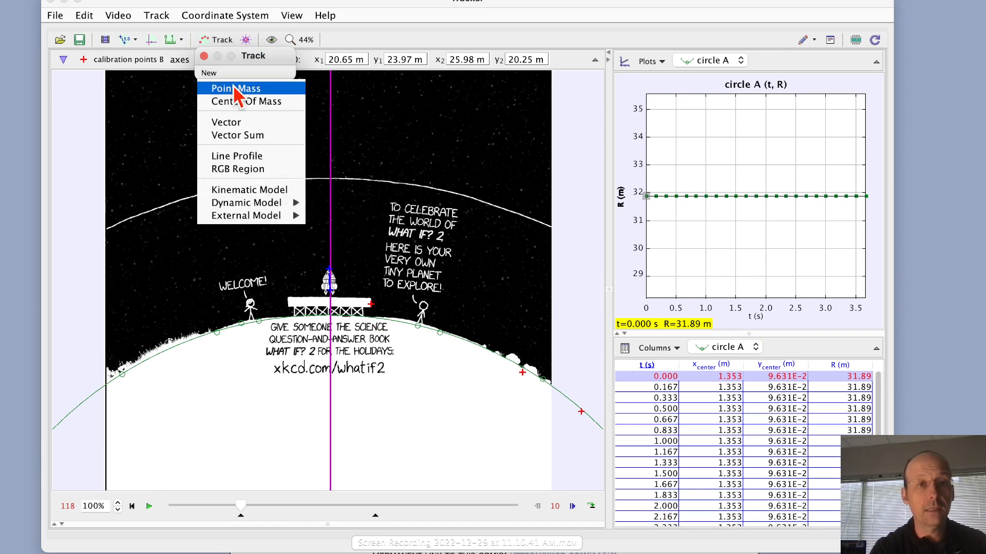
{"action": "left_click", "coordinate": [237, 90]}
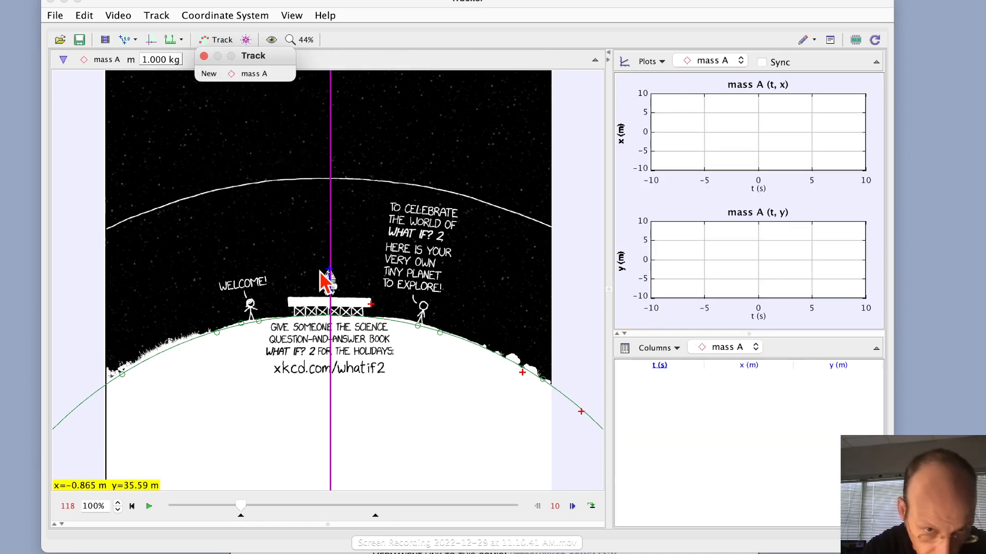
Step: Mark the rocket's centre as the point mass position in every step from frame 118 through frame 338, viewed at 100%
{"action": "left_click", "coordinate": [300, 39]}
{"action": "left_click", "coordinate": [310, 105]}
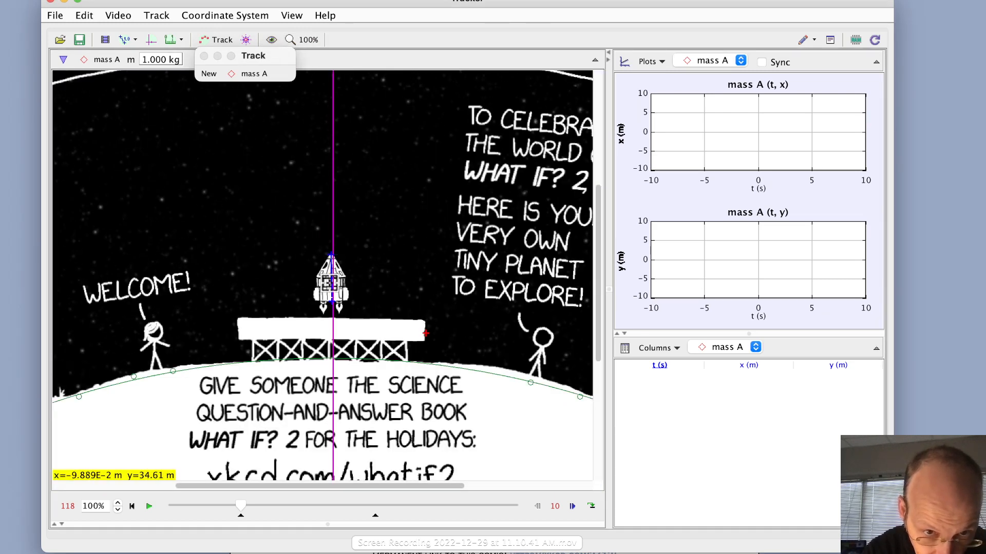
{"action": "left_click", "coordinate": [330, 283], "text": "shift"}
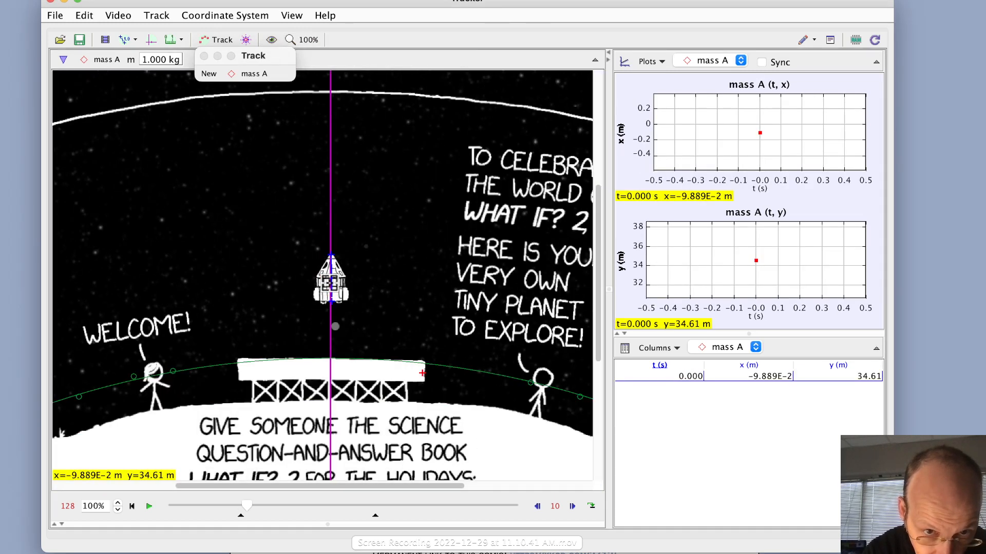
{"action": "left_click", "coordinate": [331, 282], "text": "shift"}
{"action": "left_click", "coordinate": [330, 282], "text": "shift"}
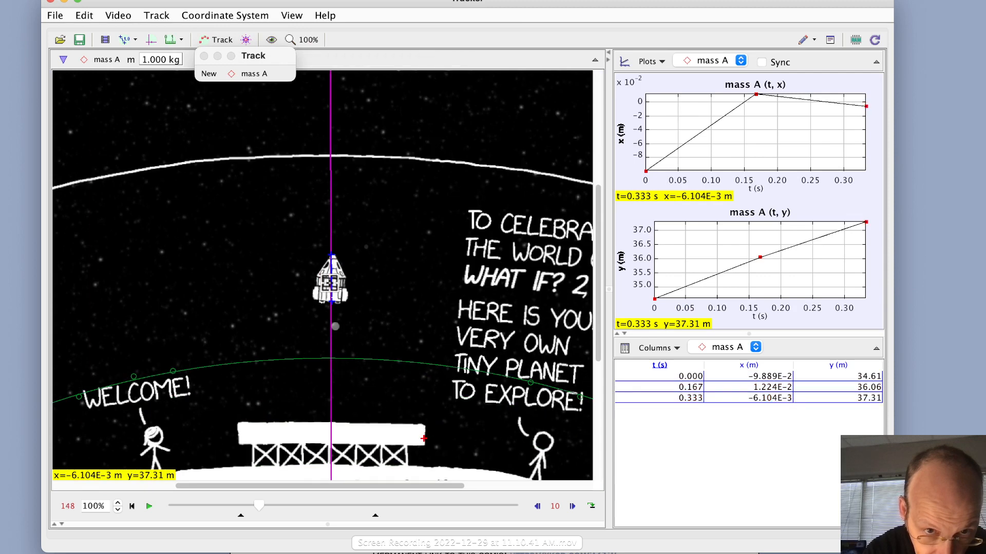
{"action": "left_click", "coordinate": [330, 282], "text": "shift"}
{"action": "left_click", "coordinate": [331, 283], "text": "shift"}
{"action": "left_click", "coordinate": [330, 283], "text": "shift"}
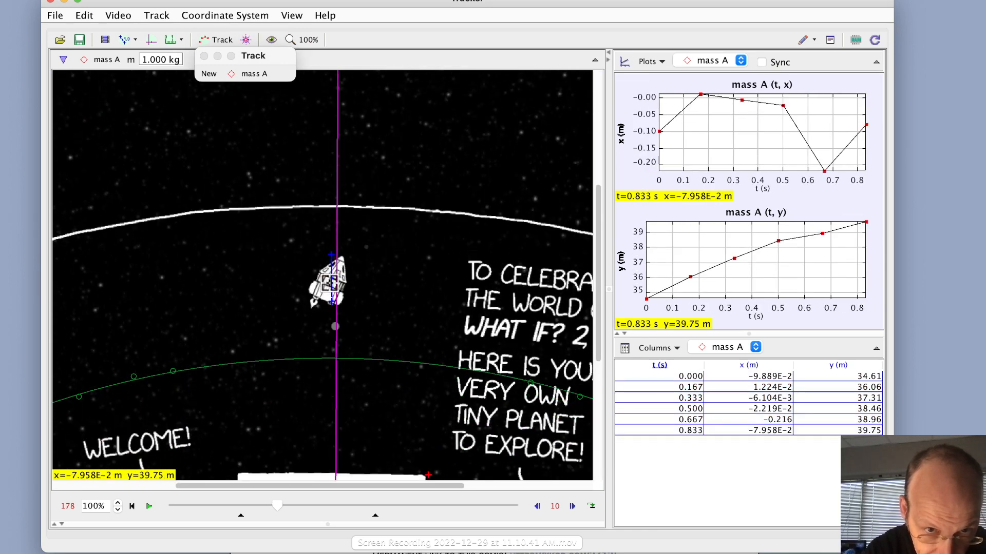
{"action": "left_click", "coordinate": [330, 284], "text": "shift"}
{"action": "left_click", "coordinate": [330, 286], "text": "shift"}
{"action": "left_click", "coordinate": [331, 284], "text": "shift"}
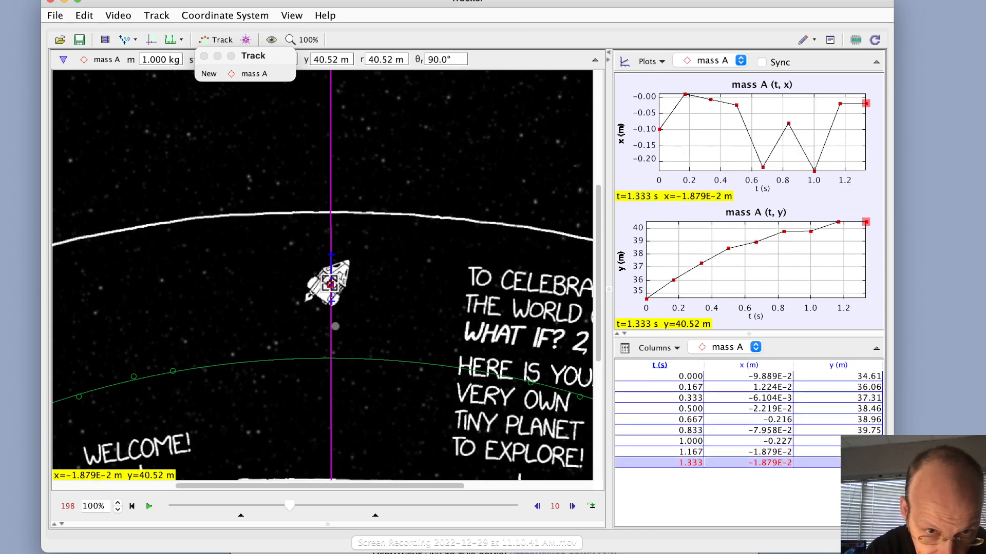
{"action": "left_click", "coordinate": [330, 284], "text": "shift"}
{"action": "left_click", "coordinate": [330, 285], "text": "shift"}
{"action": "left_click", "coordinate": [330, 285], "text": "shift"}
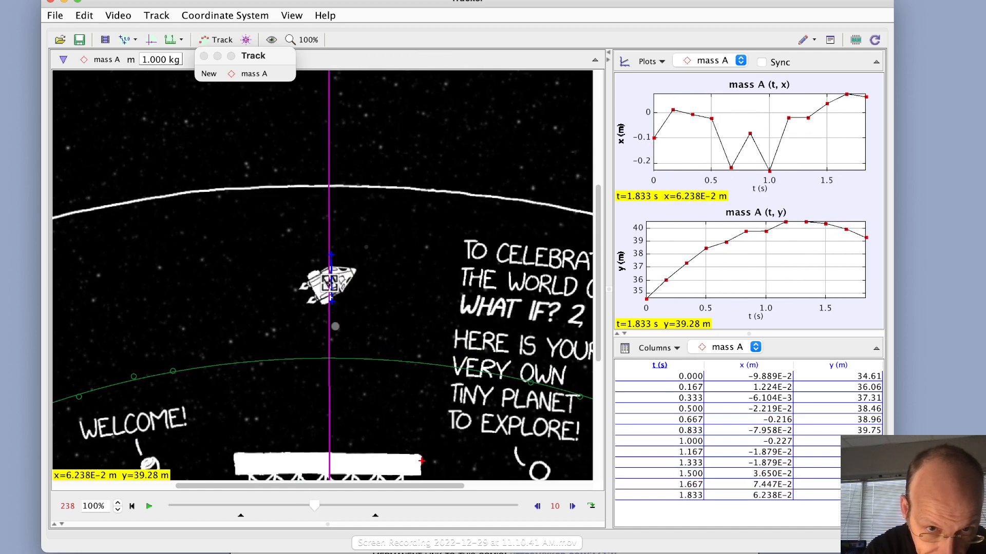
{"action": "left_click", "coordinate": [330, 285], "text": "shift"}
{"action": "left_click", "coordinate": [330, 284], "text": "shift"}
{"action": "left_click", "coordinate": [330, 284], "text": "shift"}
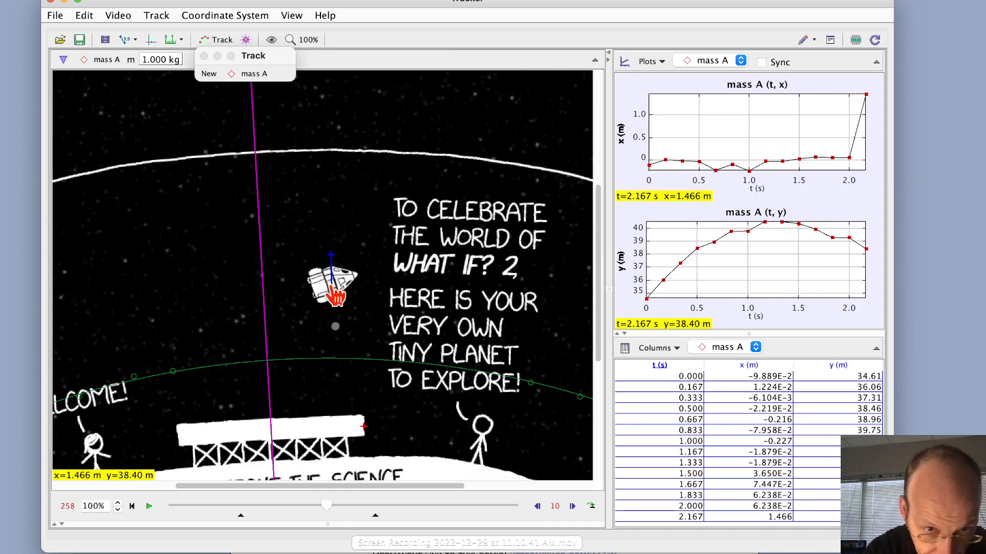
{"action": "left_click", "coordinate": [330, 284], "text": "shift"}
{"action": "left_click", "coordinate": [330, 284], "text": "shift"}
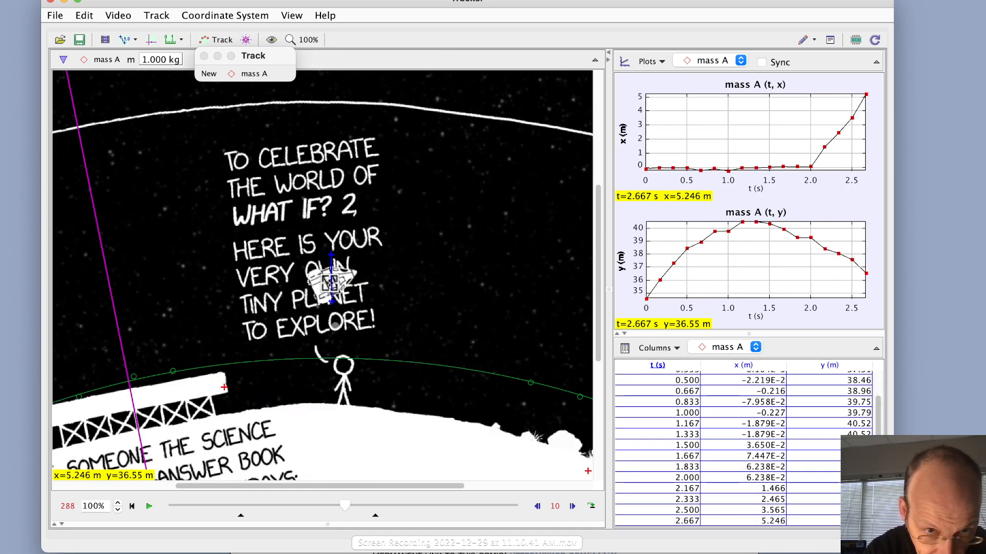
{"action": "left_click", "coordinate": [332, 287], "text": "shift"}
{"action": "left_click", "coordinate": [331, 285], "text": "shift"}
{"action": "left_click", "coordinate": [332, 285], "text": "shift"}
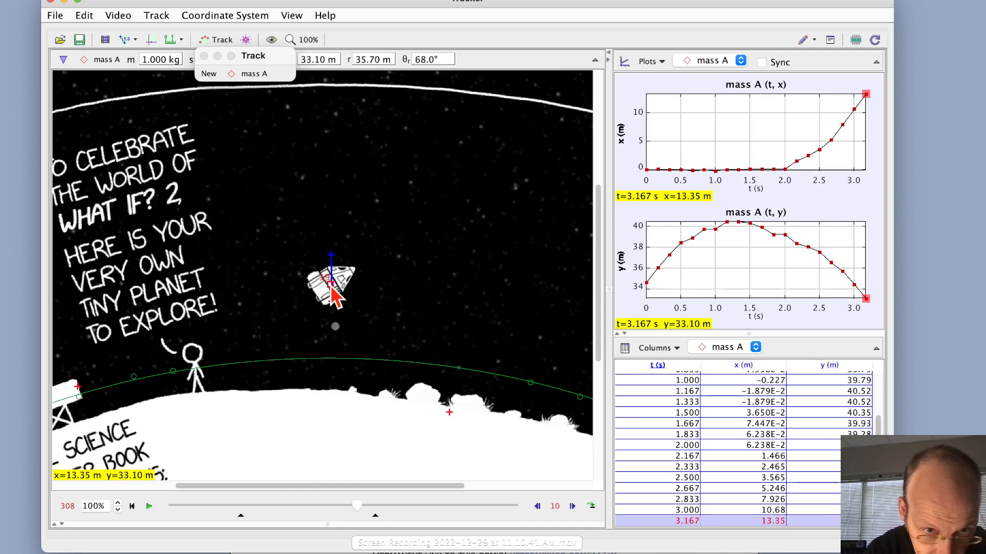
{"action": "left_click", "coordinate": [333, 287], "text": "shift"}
{"action": "left_click", "coordinate": [331, 287], "text": "shift"}
{"action": "left_click", "coordinate": [331, 288], "text": "shift"}
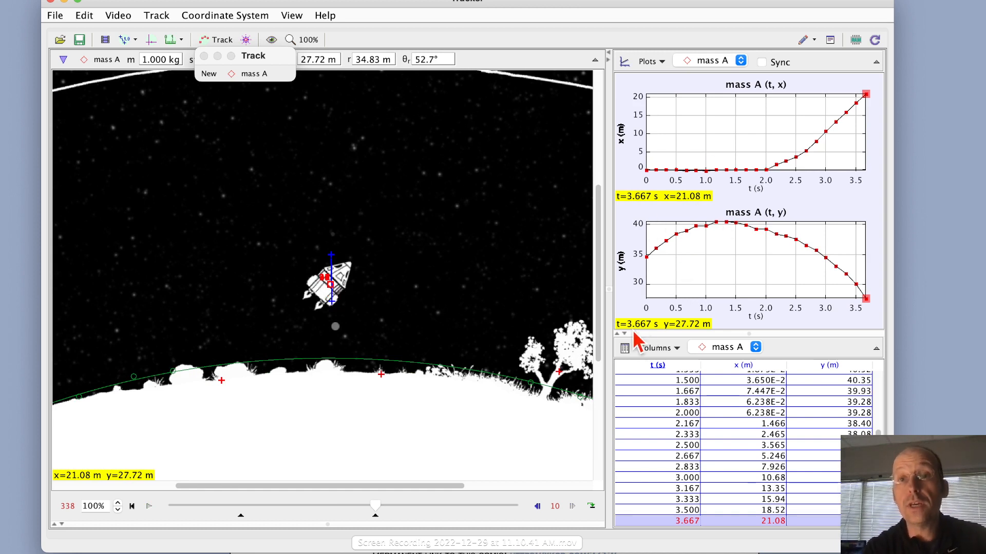
Step: Change the lower plot's vertical variable to r, the position magnitude
{"action": "left_click", "coordinate": [636, 292]}
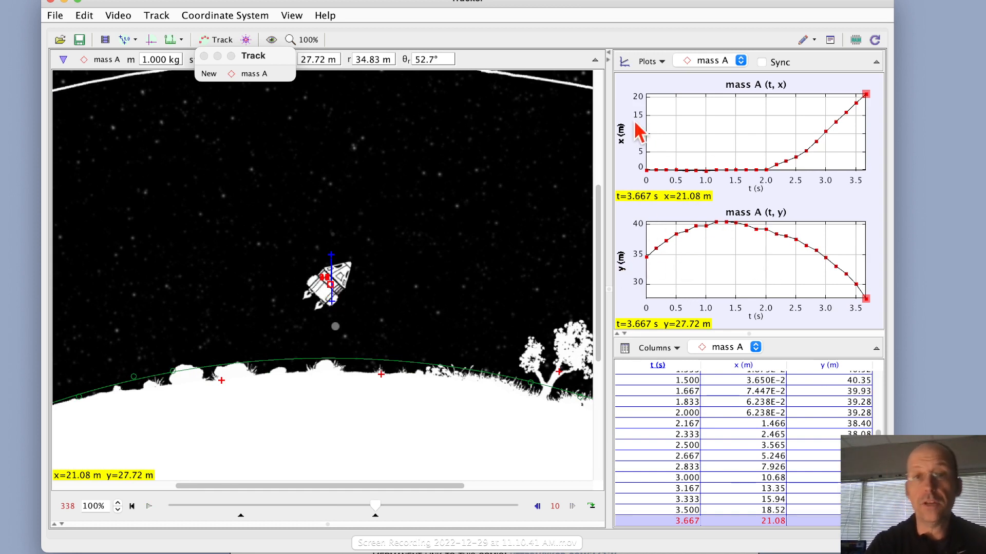
{"action": "left_click", "coordinate": [625, 276]}
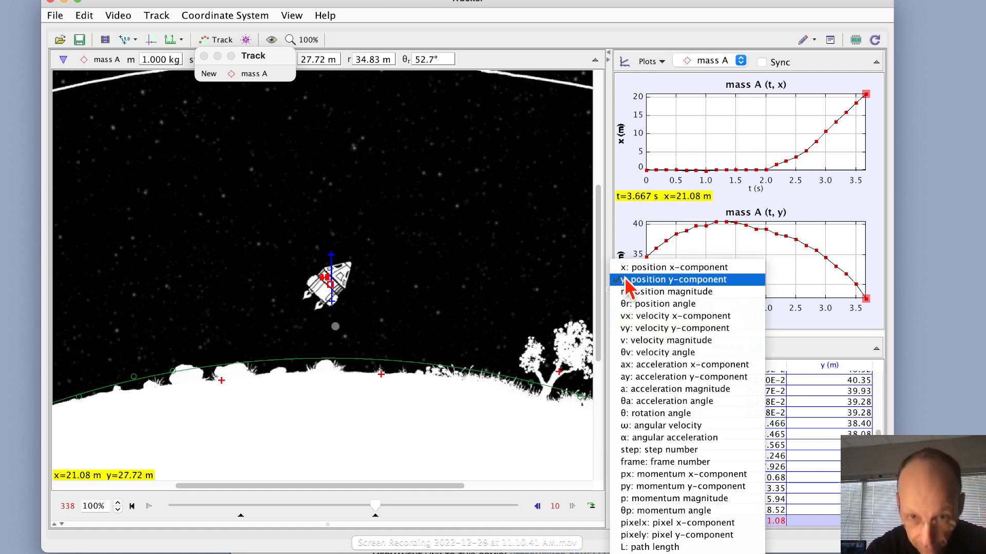
{"action": "left_click", "coordinate": [642, 291]}
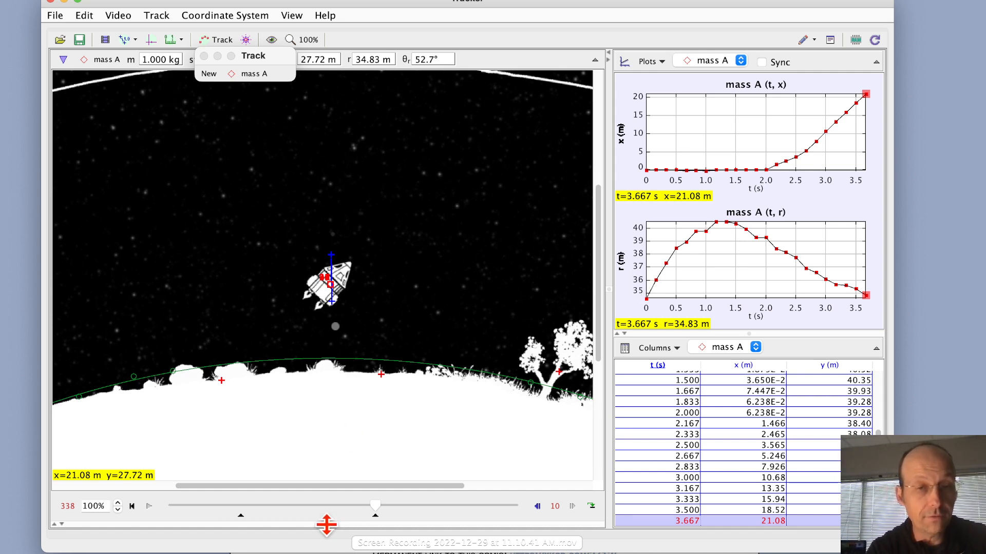
Step: Reveal the World View below the video and play the clip from frame 118 to 338 there
{"action": "left_click_drag", "start_coordinate": [327, 525], "coordinate": [241, 352]}
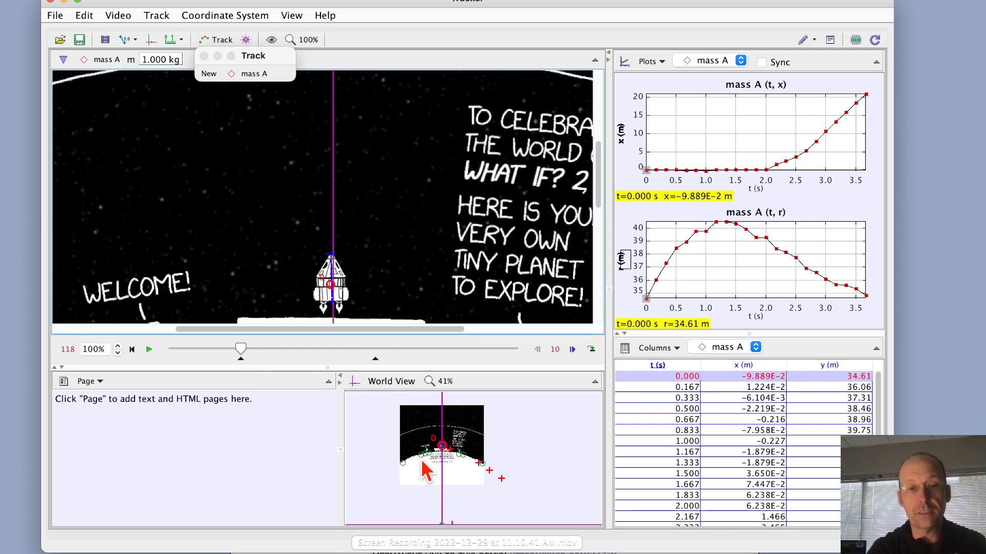
{"action": "left_click", "coordinate": [148, 349]}
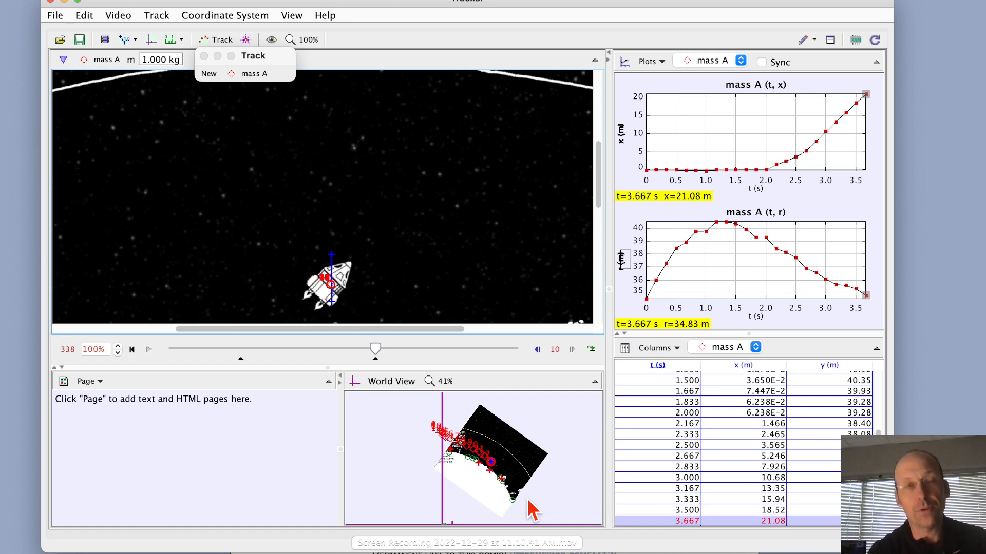
Step: Start a video clip export and choose World View (3) as the view to export
{"action": "left_click", "coordinate": [54, 16]}
{"action": "mouse_move", "coordinate": [82, 195]}
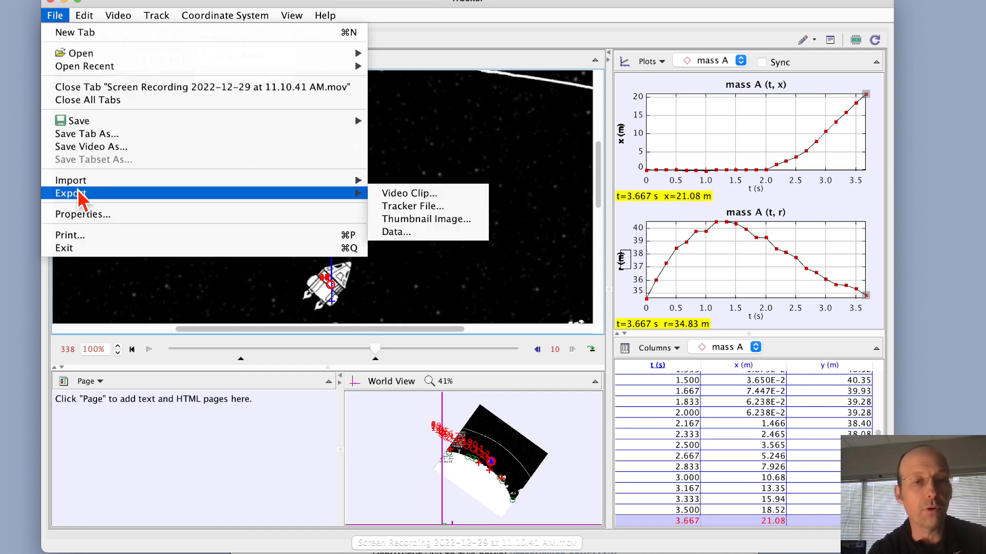
{"action": "left_click", "coordinate": [403, 195]}
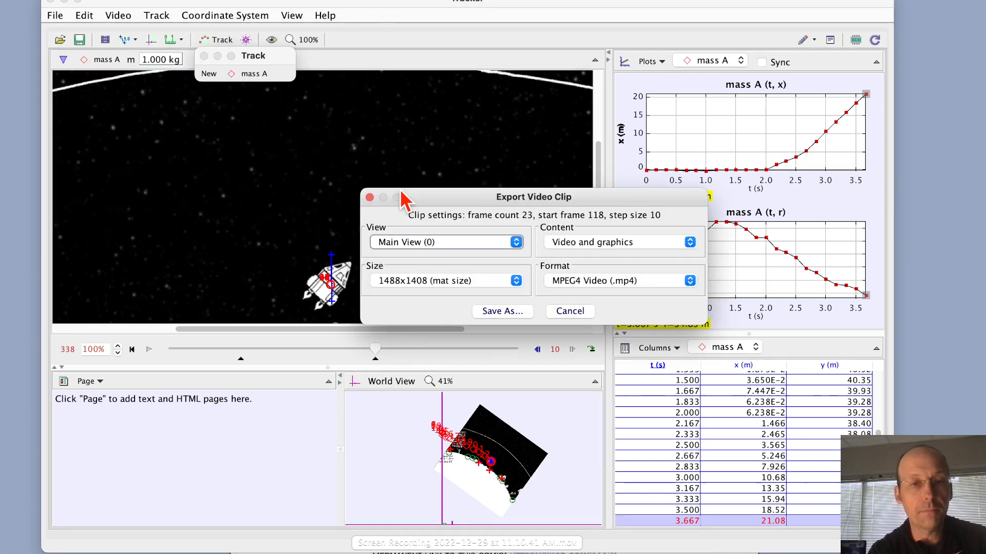
{"action": "left_click", "coordinate": [421, 239]}
{"action": "left_click", "coordinate": [420, 267]}
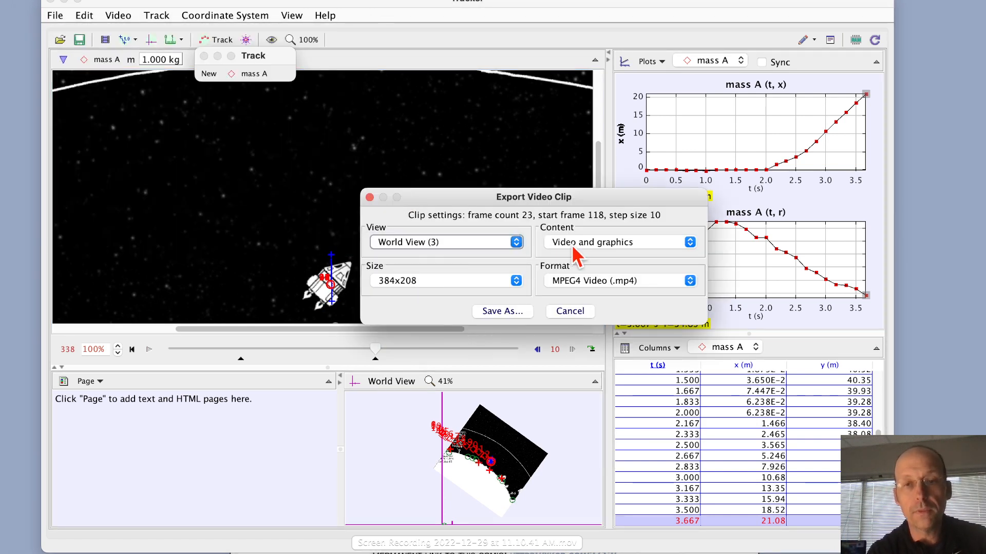
{"action": "left_click", "coordinate": [577, 287]}
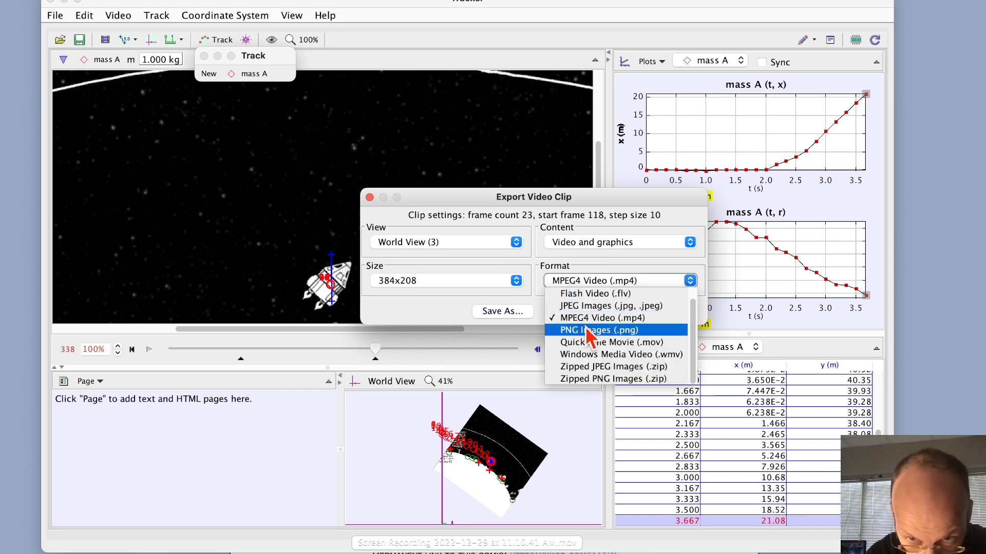
{"action": "left_click", "coordinate": [608, 243]}
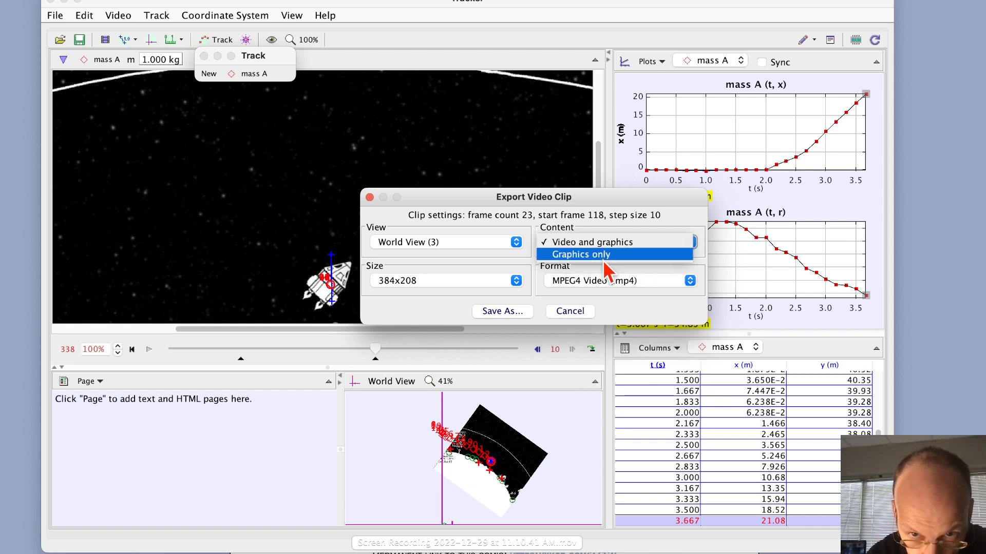
{"action": "left_click", "coordinate": [606, 256]}
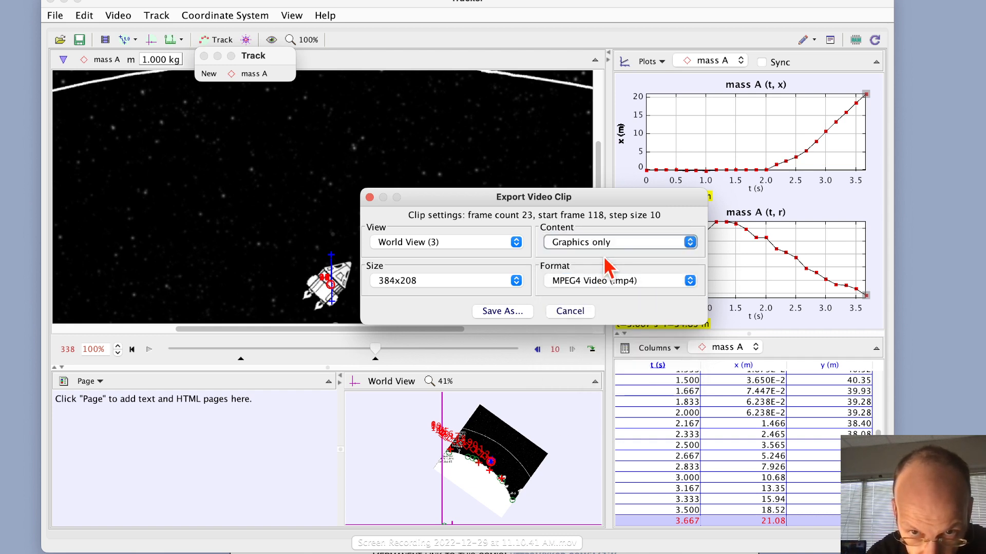
{"action": "left_click", "coordinate": [604, 282]}
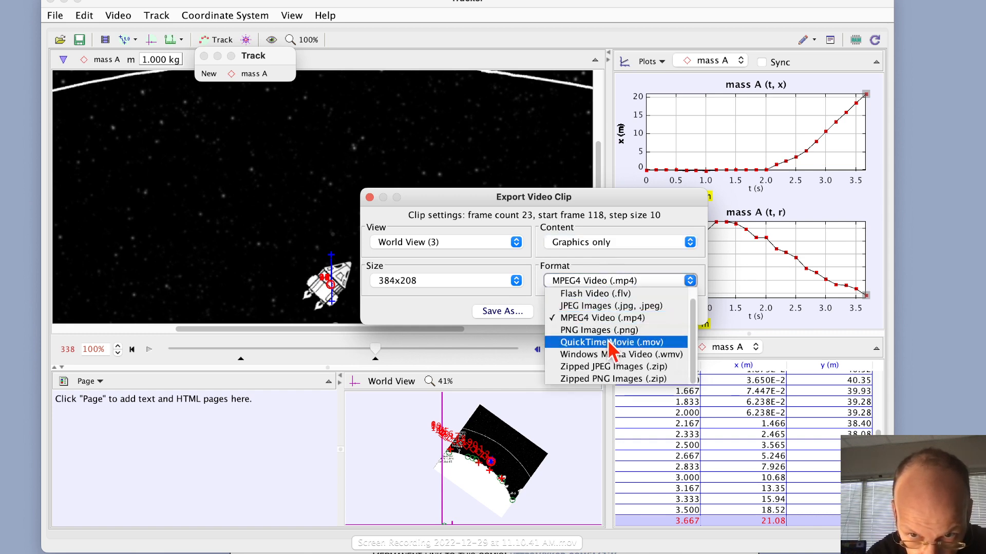
{"action": "left_click", "coordinate": [625, 242]}
{"action": "left_click", "coordinate": [618, 230]}
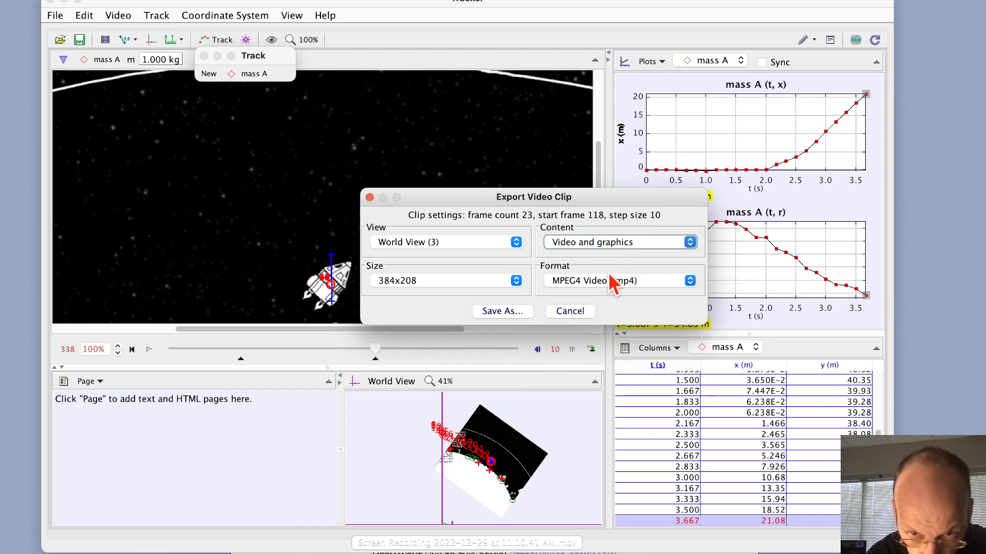
Step: Choose MPEG4 Video (.mp4) as the export format and browse to Macintosh HD for the save location
{"action": "left_click", "coordinate": [606, 281]}
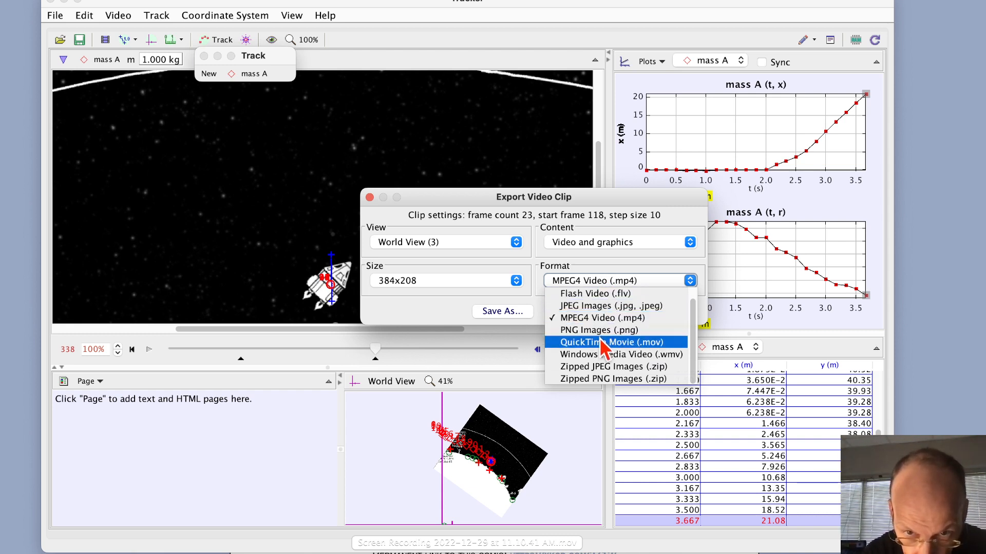
{"action": "left_click", "coordinate": [618, 318]}
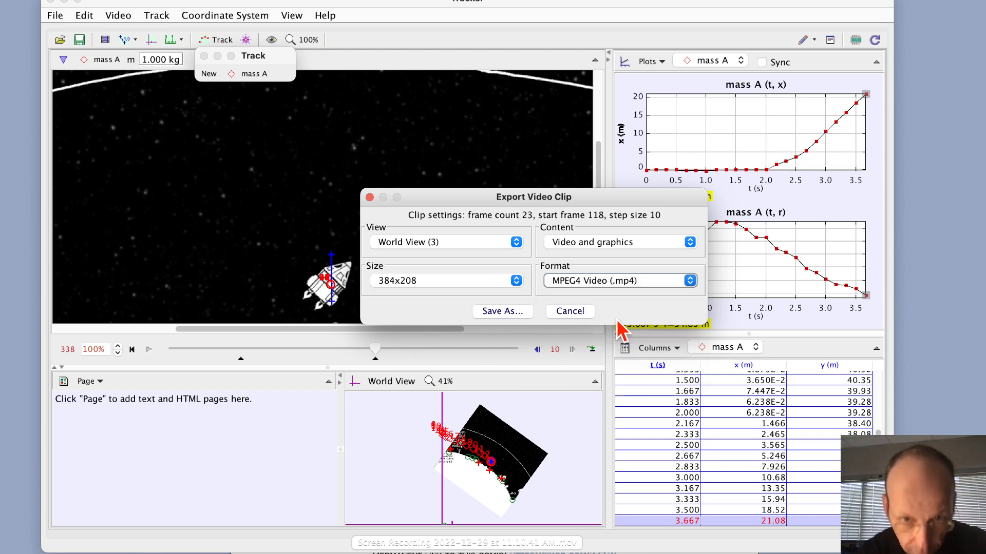
{"action": "left_click", "coordinate": [513, 314]}
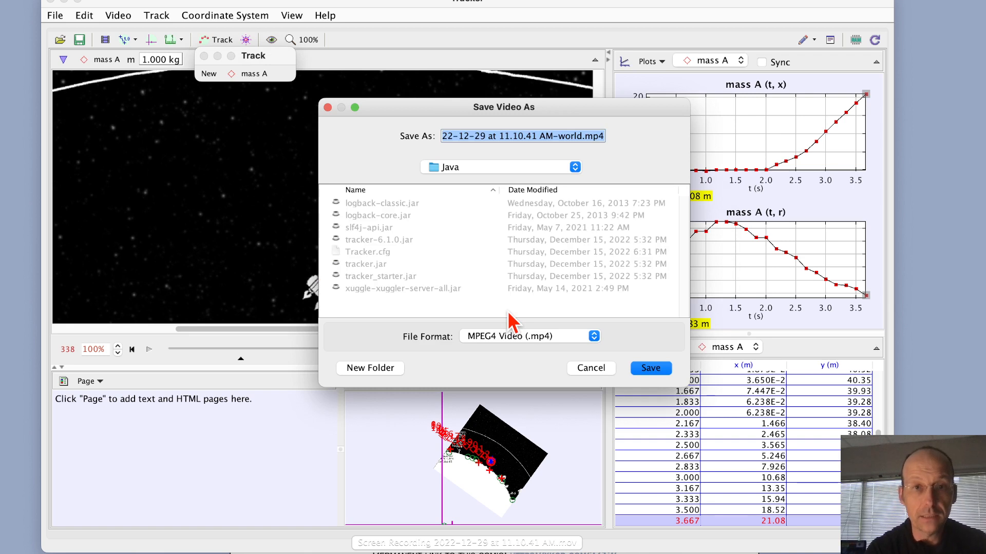
{"action": "left_click", "coordinate": [491, 169]}
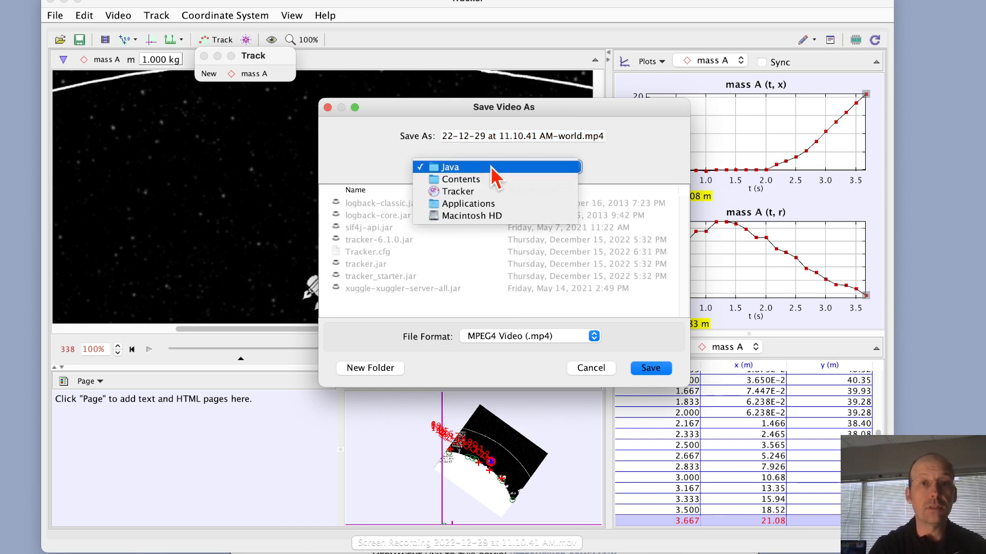
{"action": "left_click", "coordinate": [488, 216]}
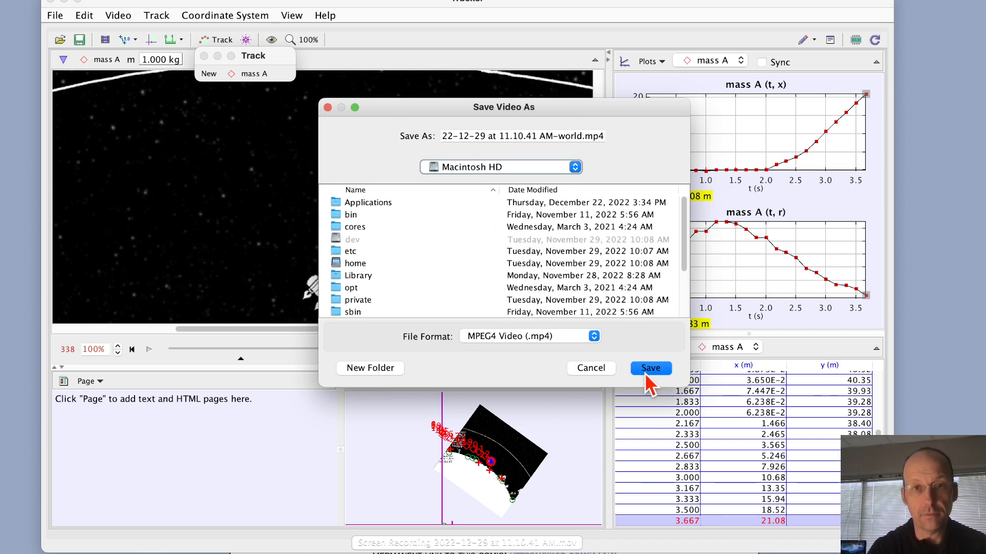
{"action": "scroll", "coordinate": [389, 282], "scroll_direction": "down", "scroll_amount": 4}
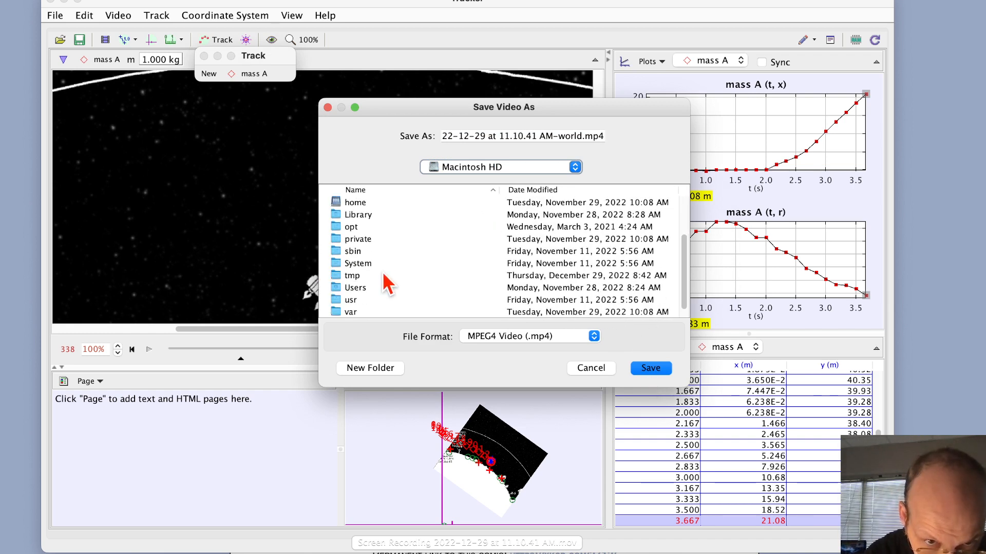
{"action": "scroll", "coordinate": [389, 284], "scroll_direction": "up", "scroll_amount": 1}
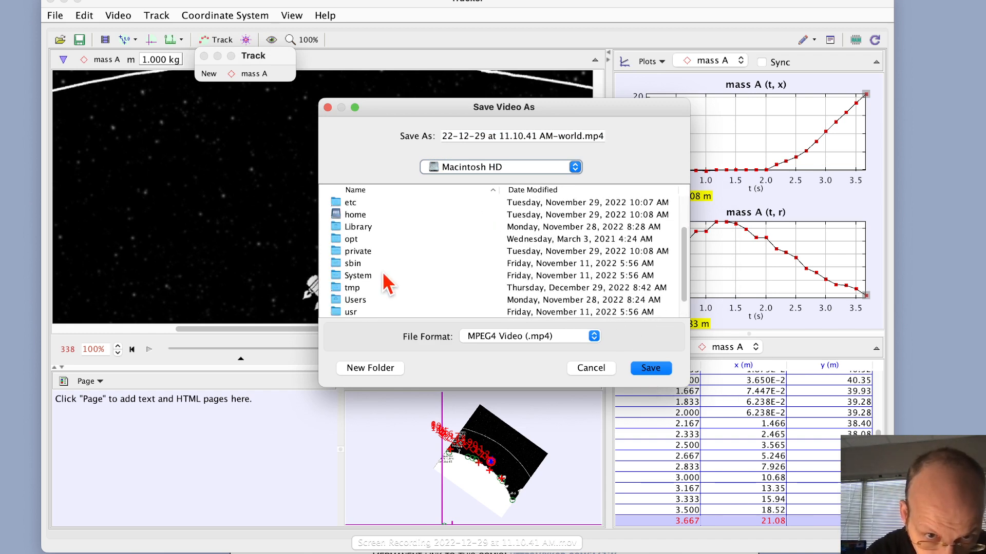
{"action": "scroll", "coordinate": [389, 284], "scroll_direction": "up", "scroll_amount": 1}
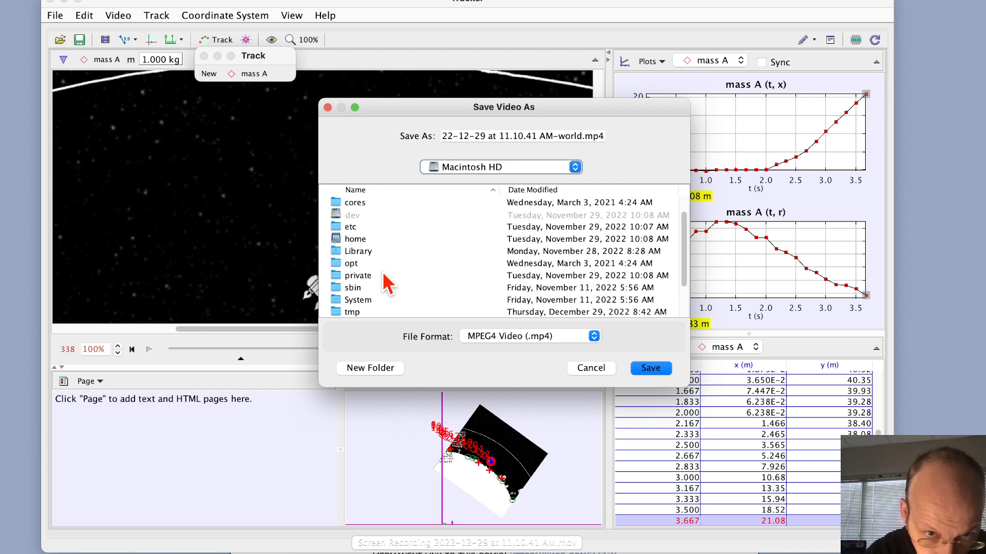
{"action": "double_click", "coordinate": [353, 240]}
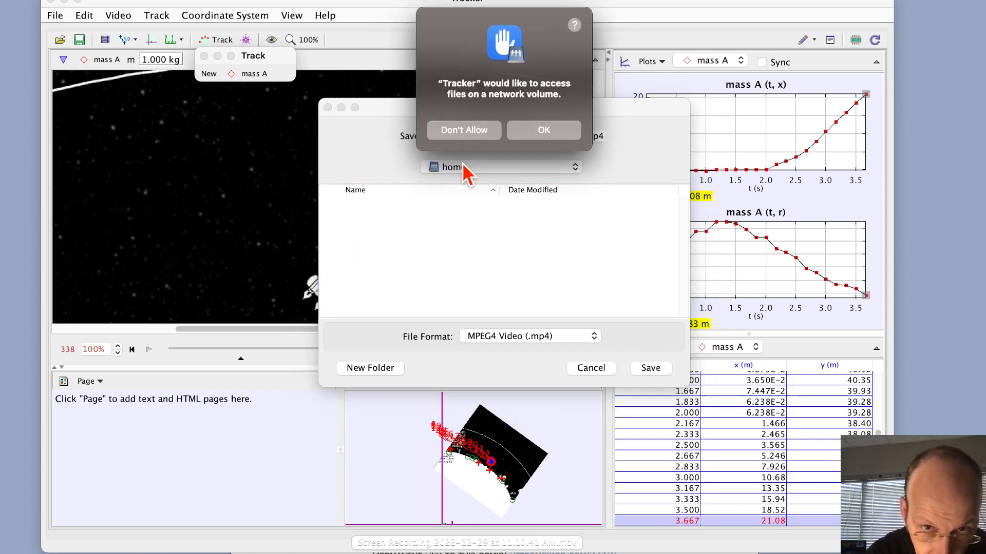
{"action": "left_click", "coordinate": [543, 130]}
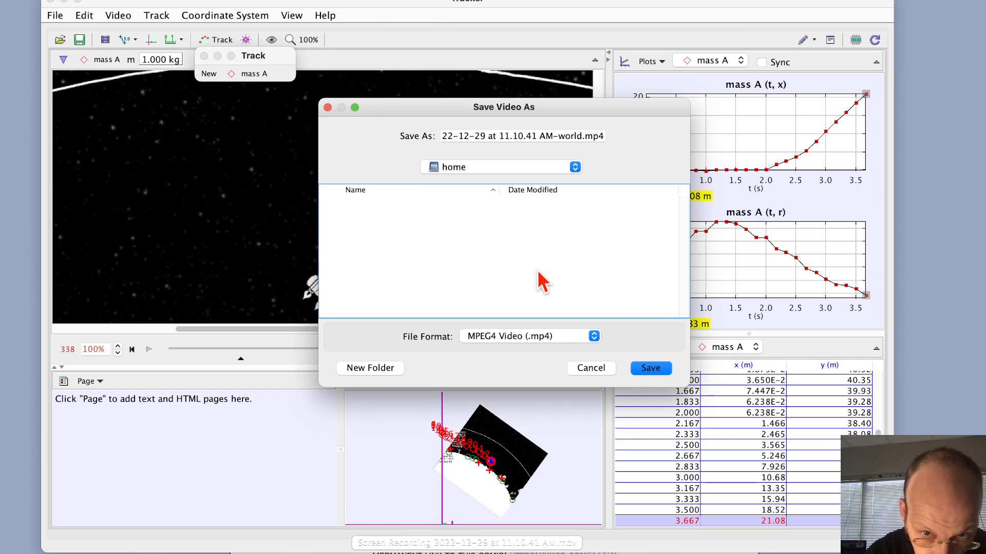
{"action": "left_click", "coordinate": [547, 167]}
{"action": "left_click", "coordinate": [521, 179]}
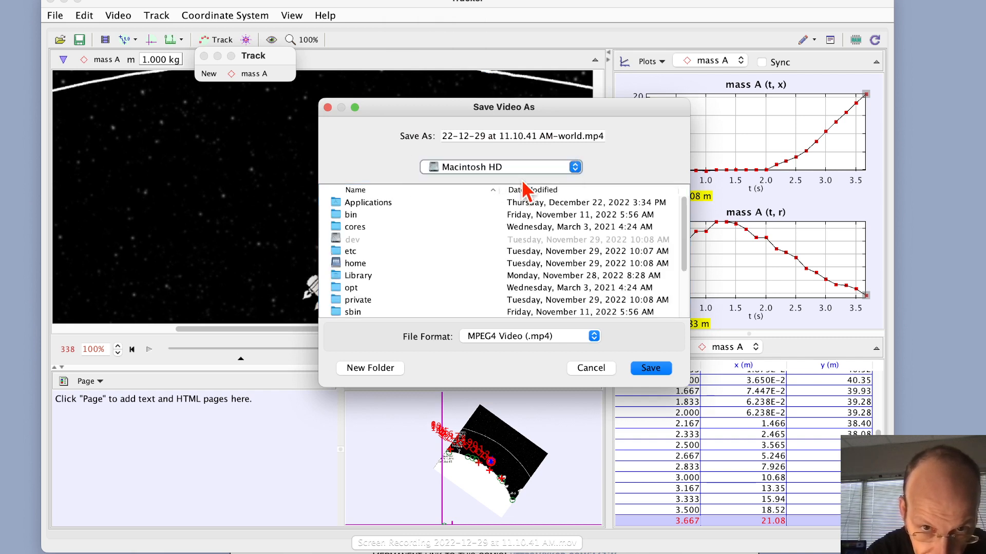
Step: Save the exported clip to the Desktop inside the personal folder under Users, allowing folder access and declining to open the video in Tracker
{"action": "scroll", "coordinate": [382, 291], "scroll_direction": "down", "scroll_amount": 3}
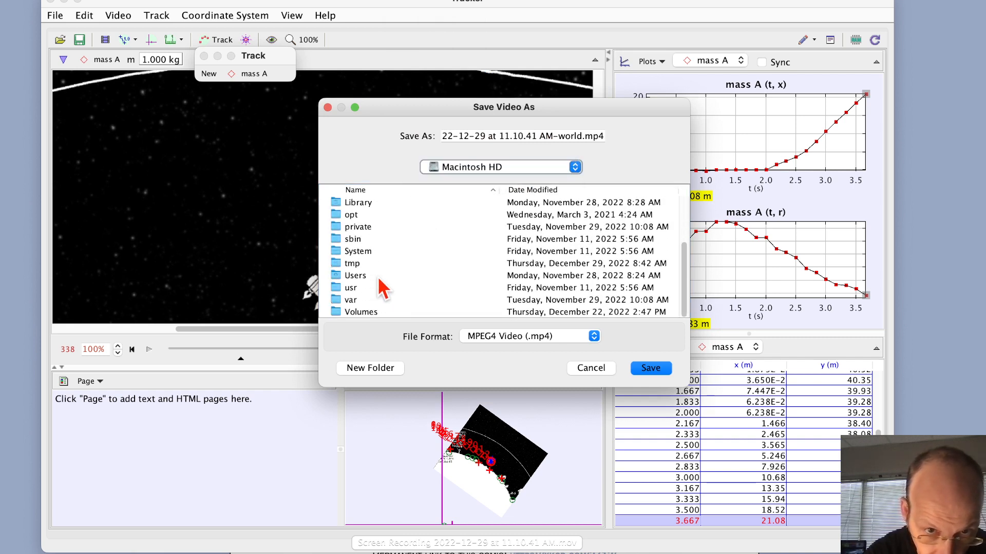
{"action": "double_click", "coordinate": [363, 282]}
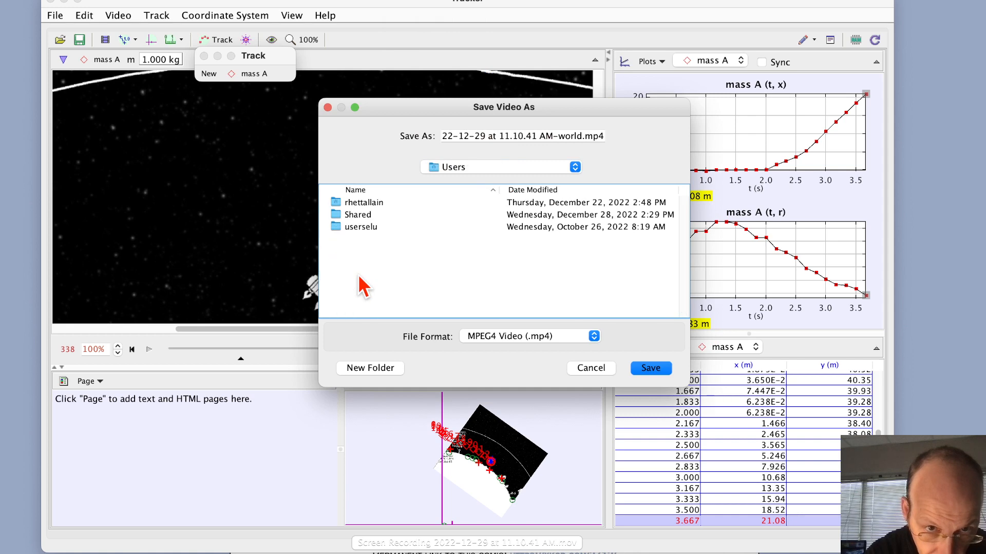
{"action": "double_click", "coordinate": [369, 203]}
{"action": "double_click", "coordinate": [366, 216]}
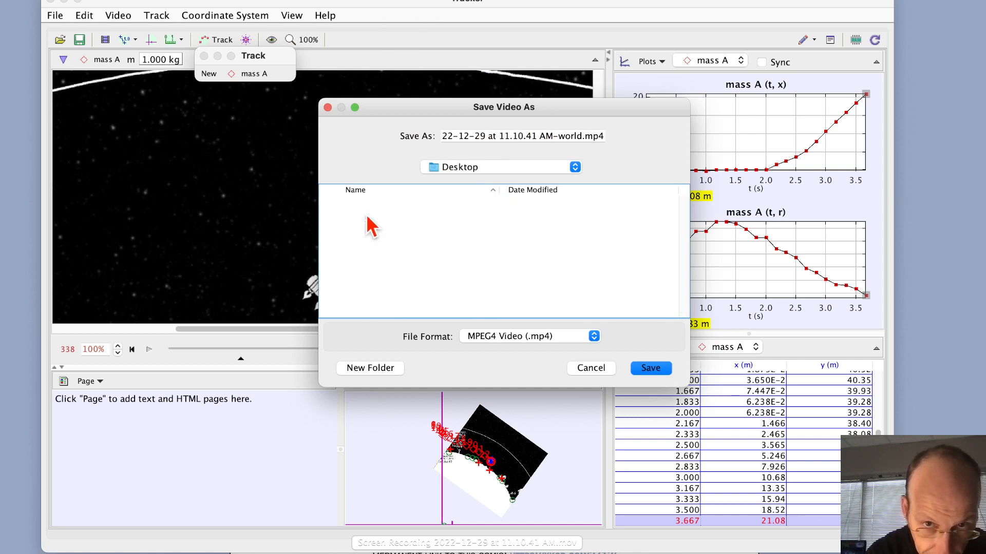
{"action": "left_click", "coordinate": [538, 131]}
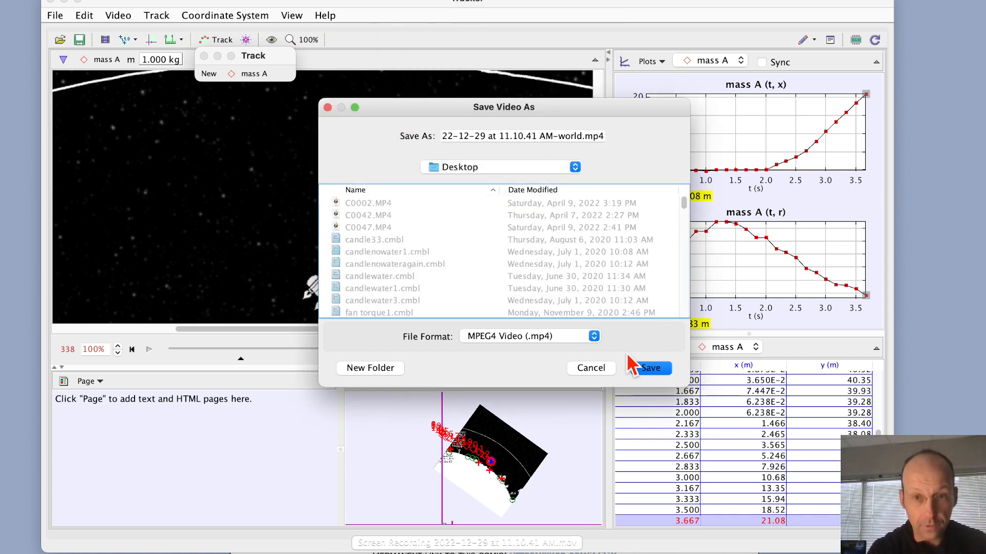
{"action": "left_click", "coordinate": [650, 368]}
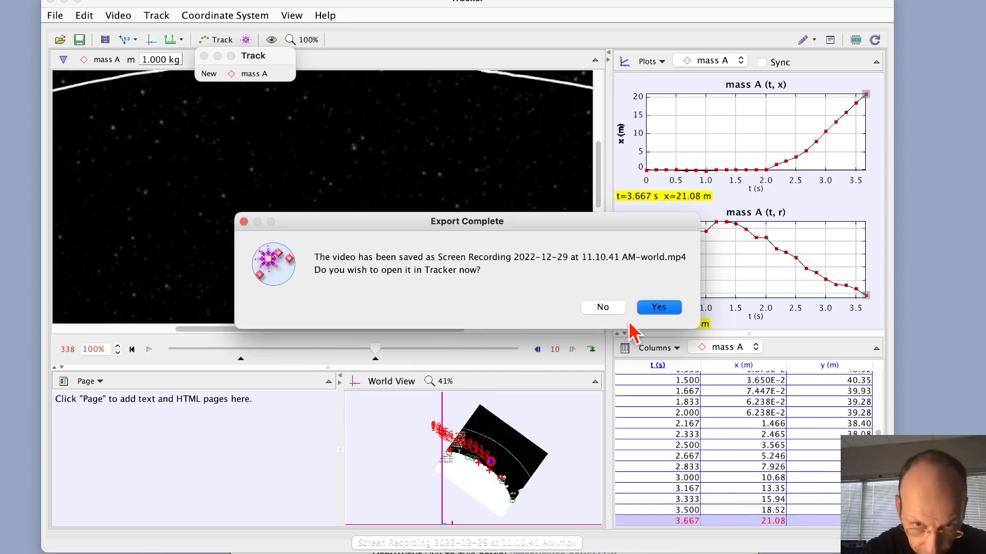
{"action": "left_click", "coordinate": [608, 307]}
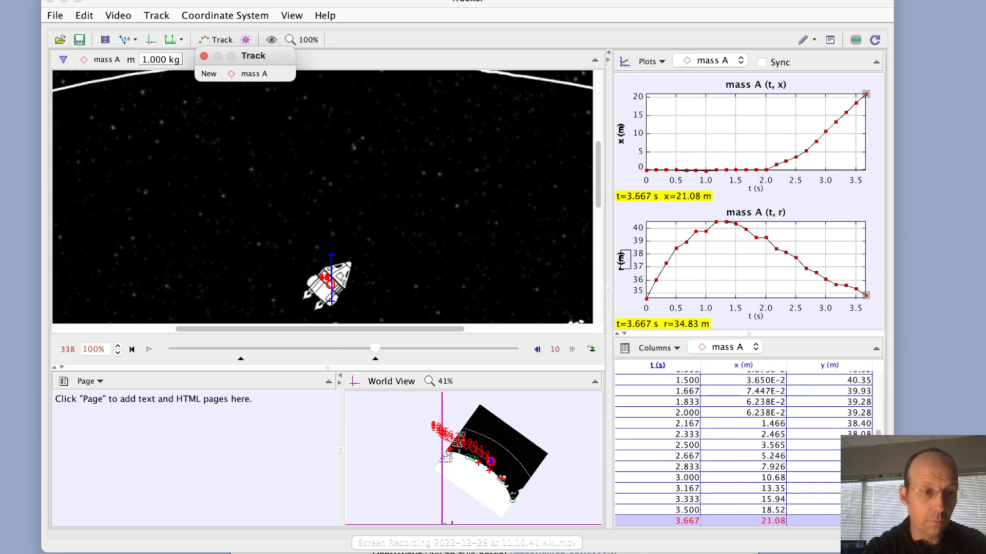
Step: Switch to Finder and view the exported "-world.mp4" clip on the Desktop in an enlarged quick preview
{"action": "key", "text": "super+Tab"}
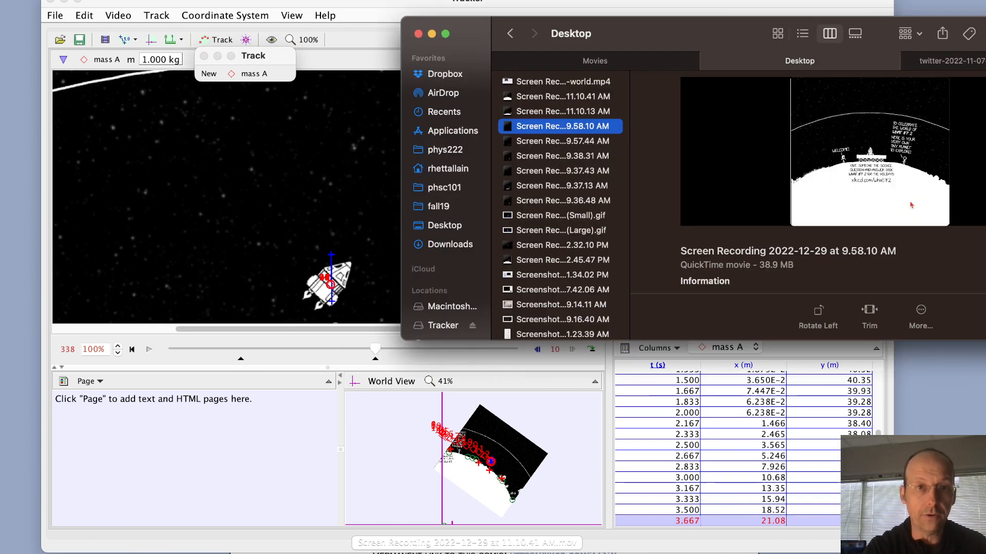
{"action": "left_click", "coordinate": [533, 85]}
{"action": "key", "text": "space"}
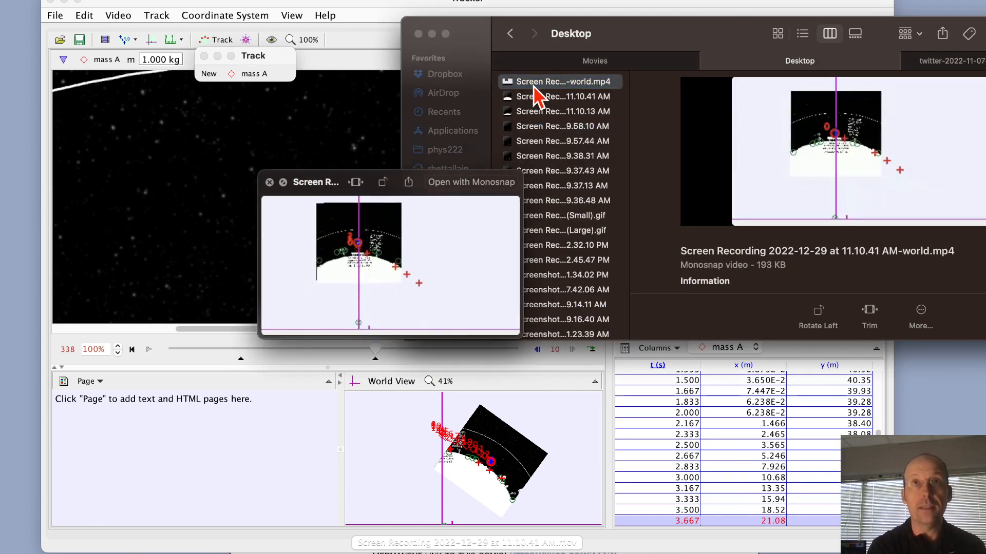
{"action": "left_click", "coordinate": [513, 334]}
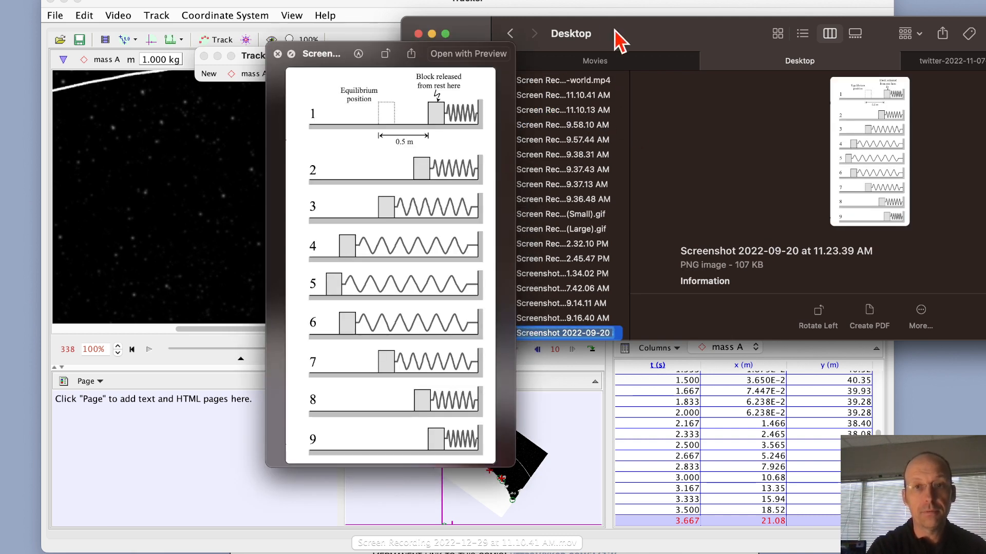
{"action": "left_click", "coordinate": [277, 54]}
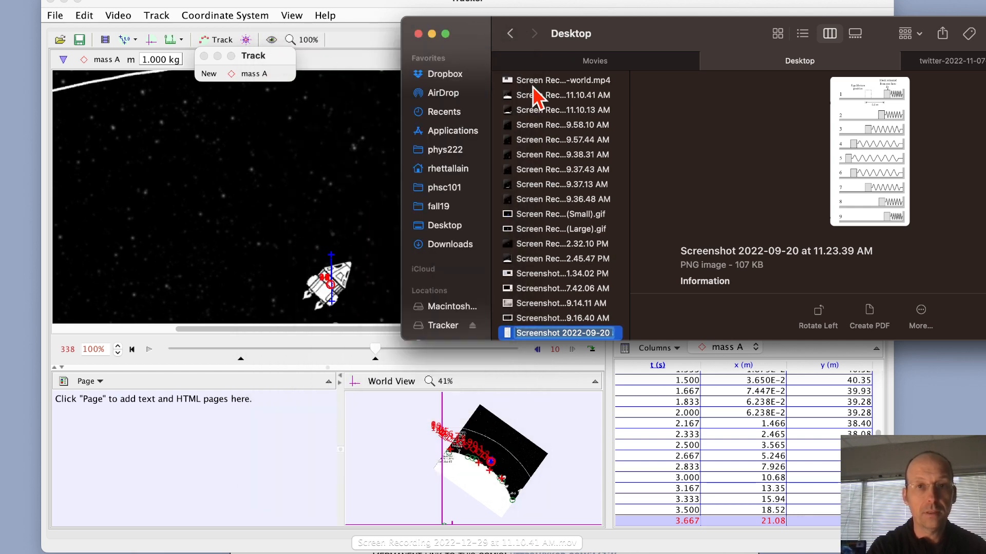
{"action": "left_click", "coordinate": [533, 81]}
{"action": "key", "text": "space"}
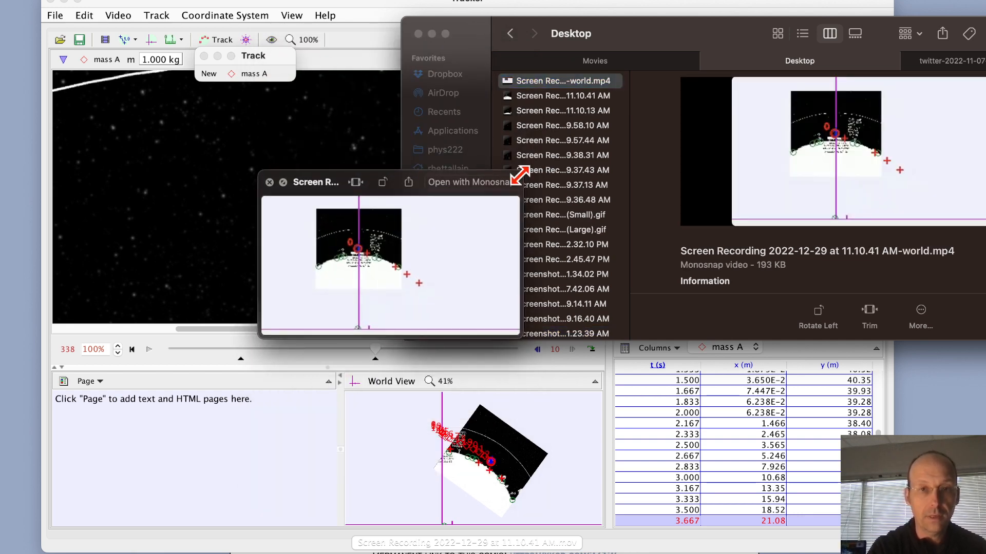
{"action": "left_click_drag", "start_coordinate": [520, 173], "coordinate": [810, 6]}
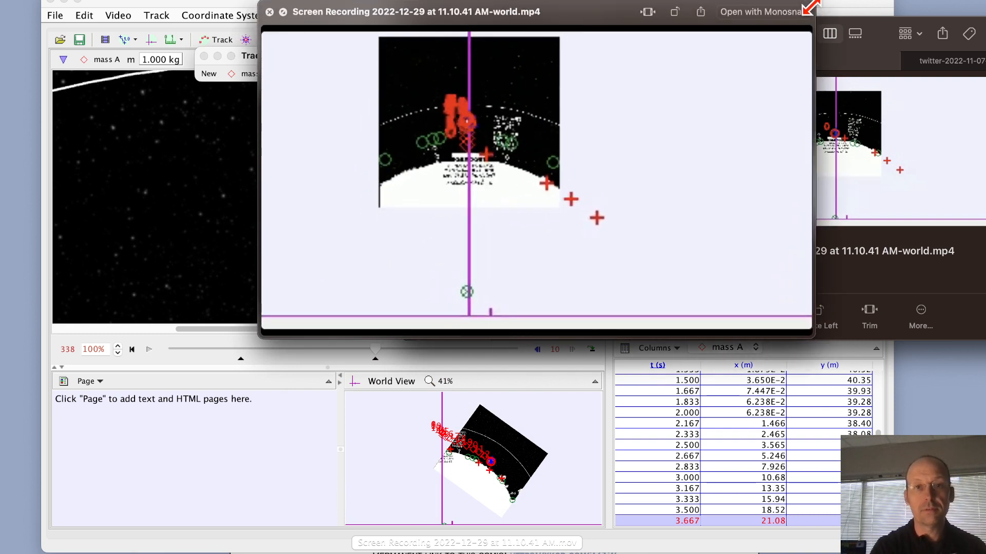